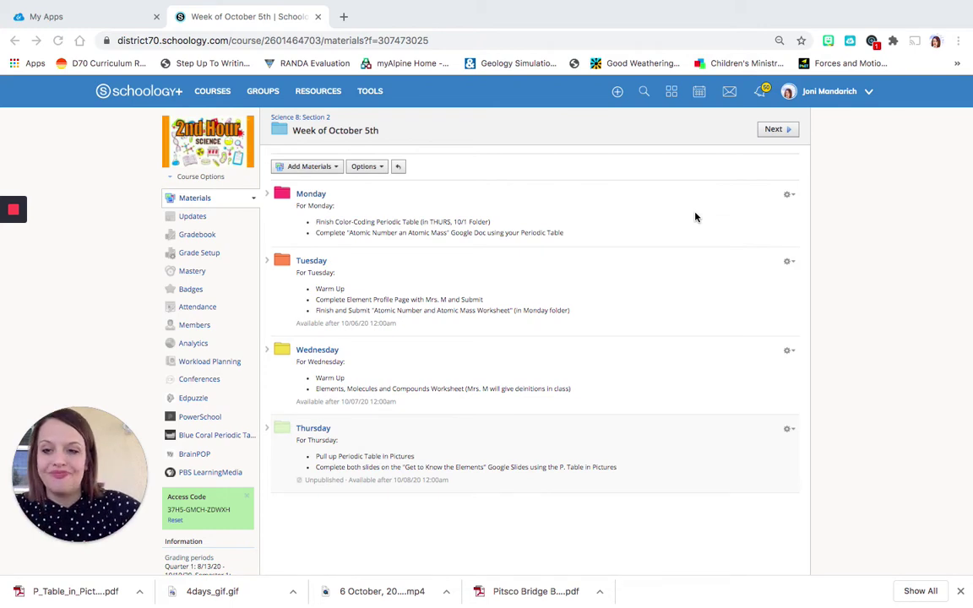
Open the Thursday folder in the Week of October 5th materials.
left_click(324, 431)
left_click(322, 431)
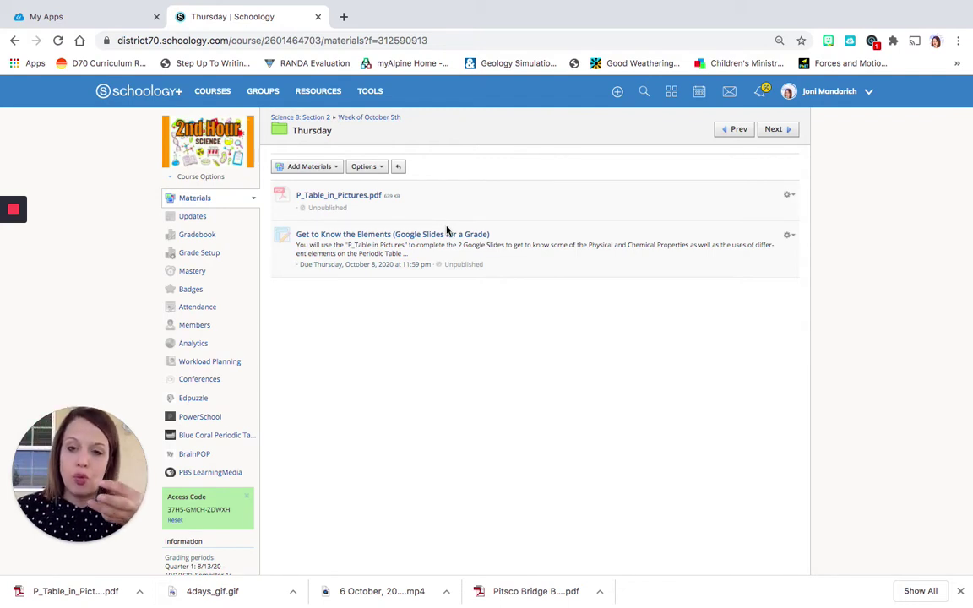
View P_Table_in_Pictures.pdf full screen and scroll through the illustrated periodic table.
left_click(355, 196)
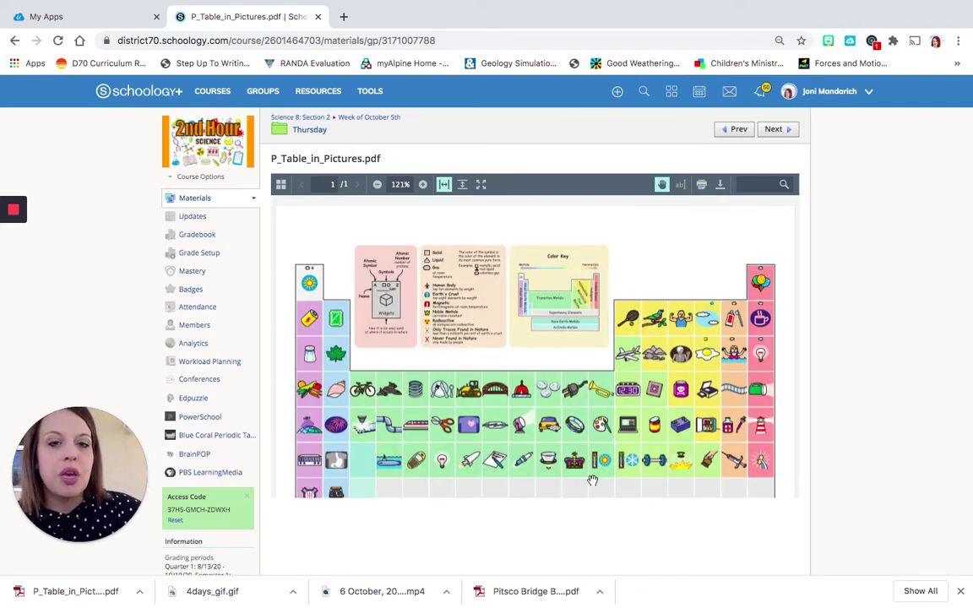
left_click(480, 187)
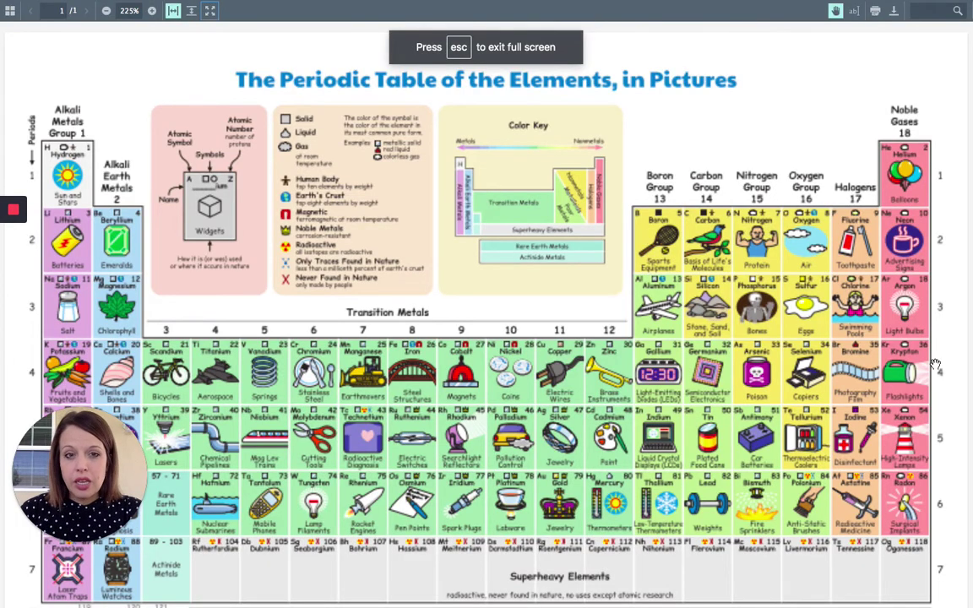
scroll(936, 365, "down", 3)
scroll(935, 362, "up", 3)
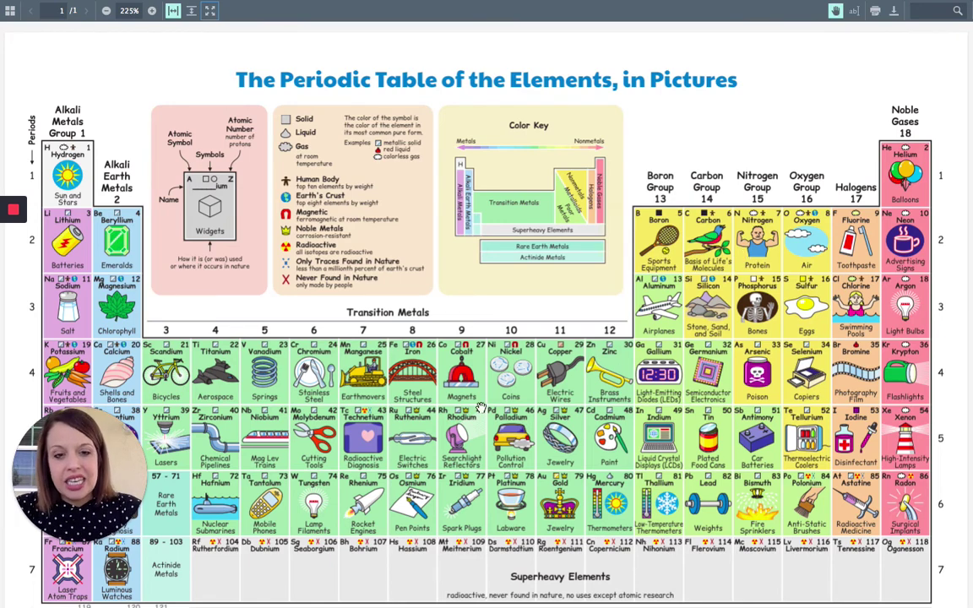
scroll(538, 477, "down", 3)
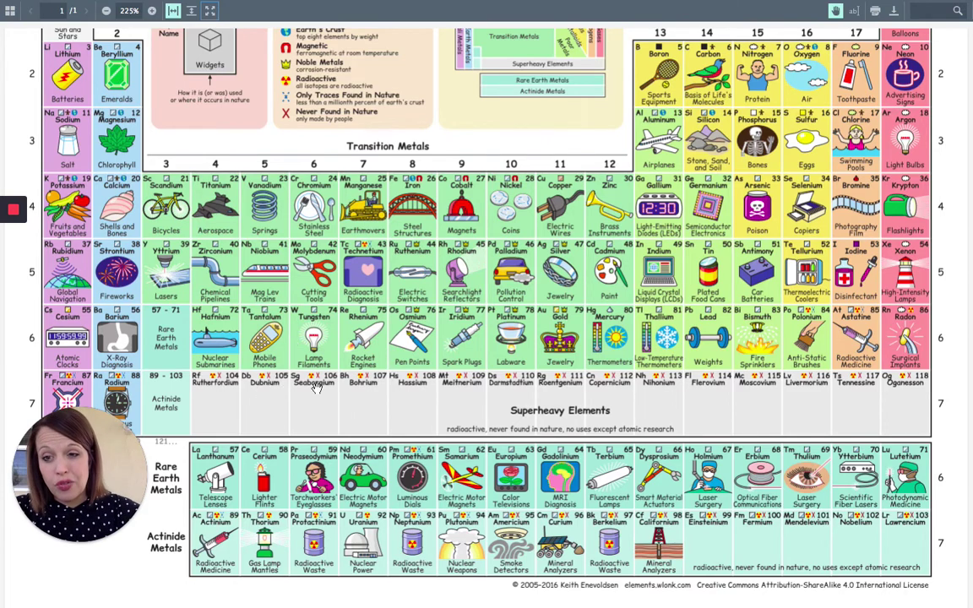
Leave the PDF and open the Get to Know Elements slides from the assignment page.
key("Escape")
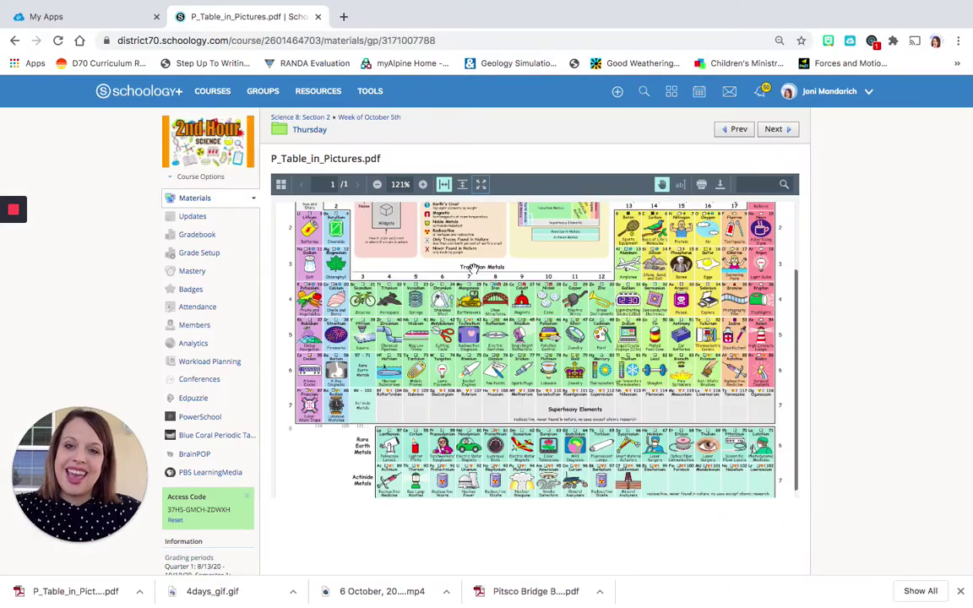
scroll(615, 329, "down", 5)
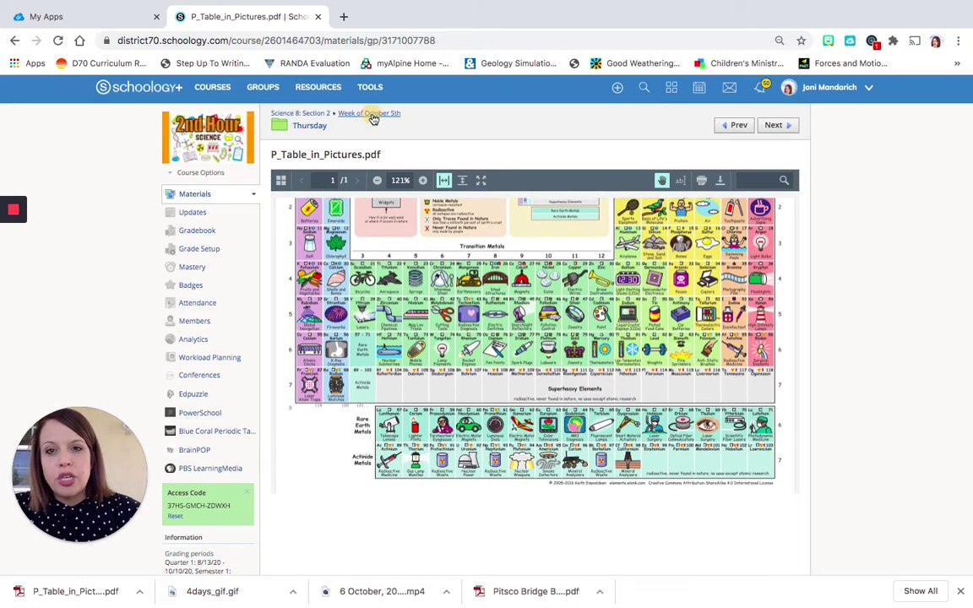
left_click(371, 113)
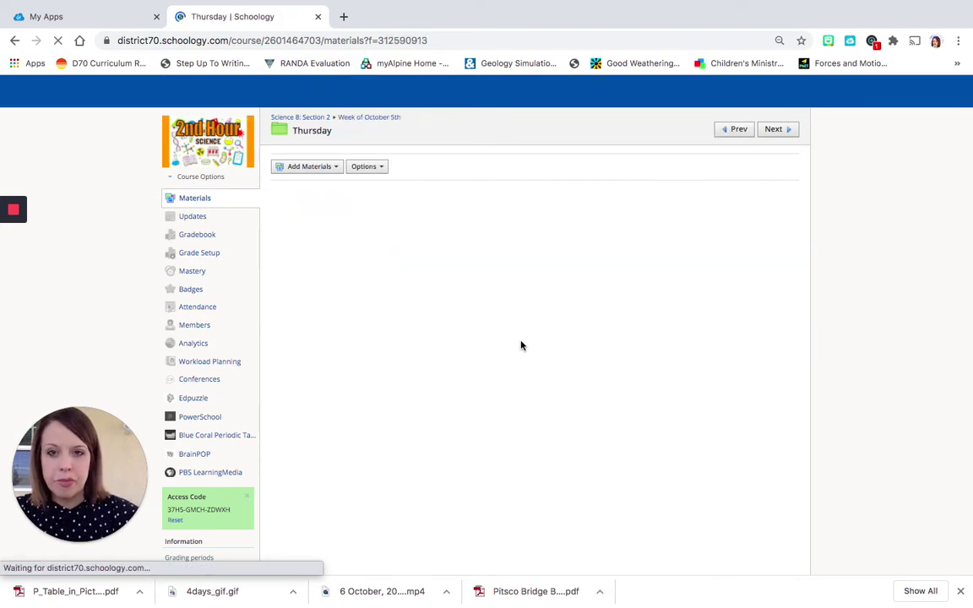
left_click(388, 238)
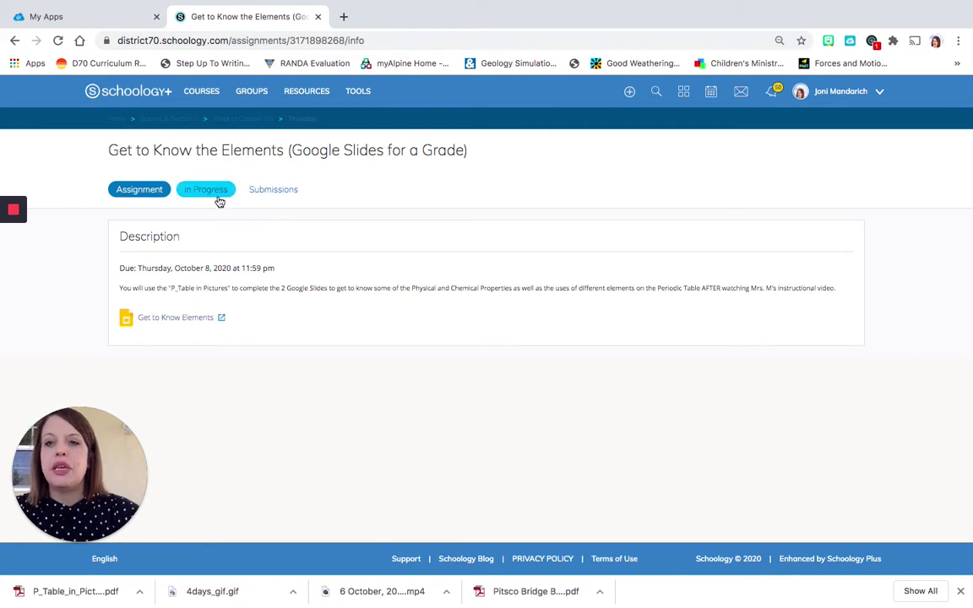
left_click(186, 320)
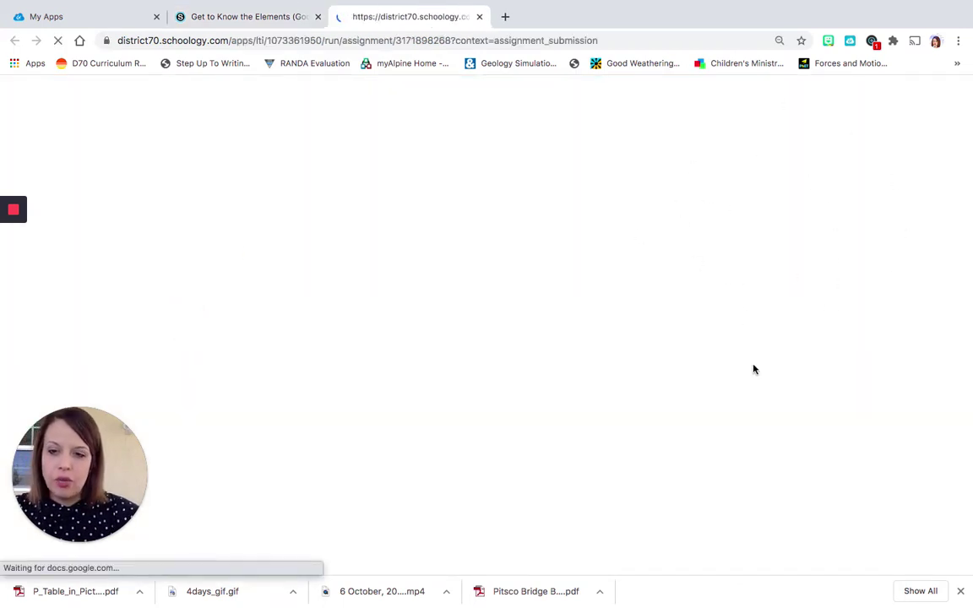
Set the worksheet zoom to 100% and scroll to the top of the first slide.
left_click(806, 364)
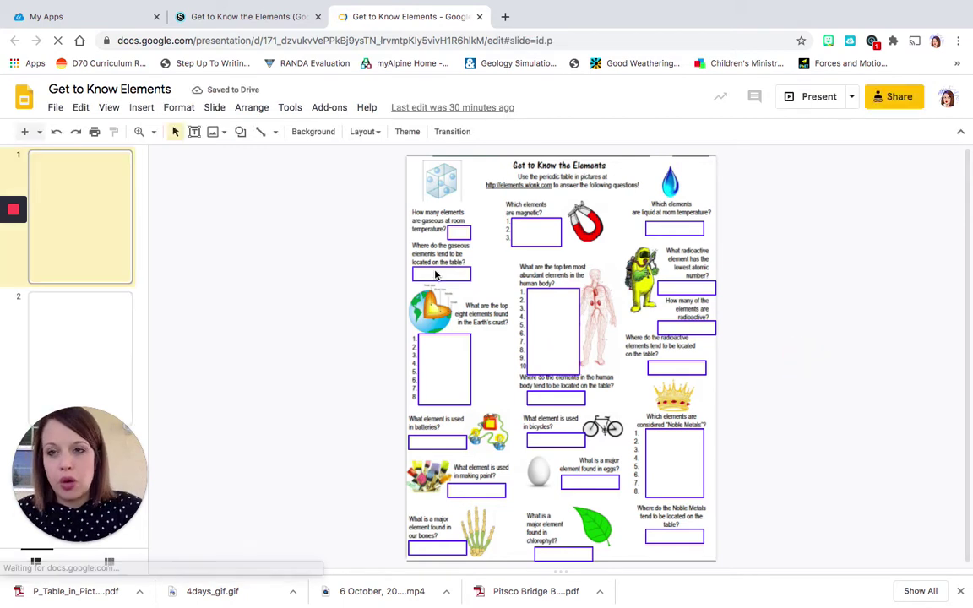
left_click(102, 107)
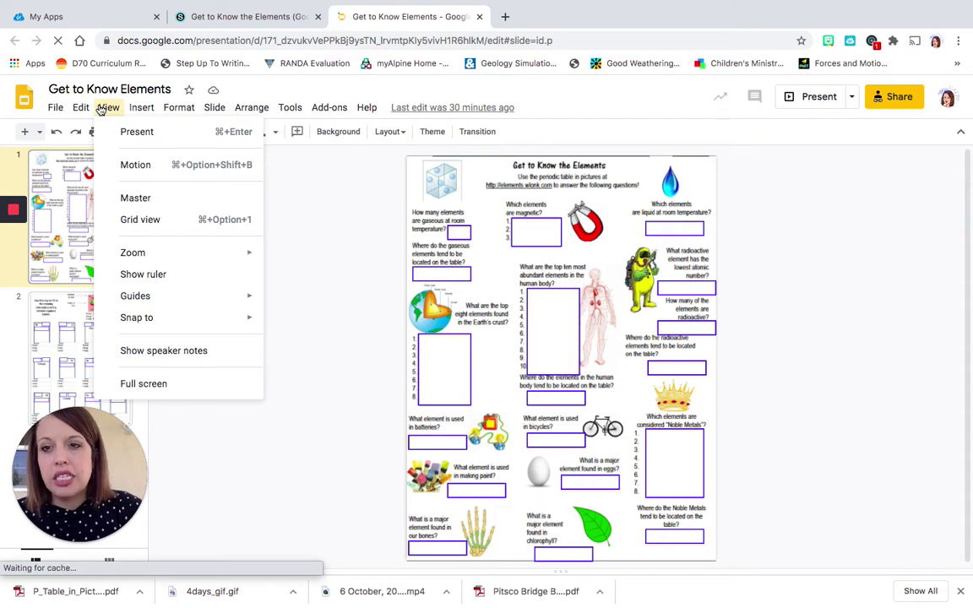
left_click(179, 259)
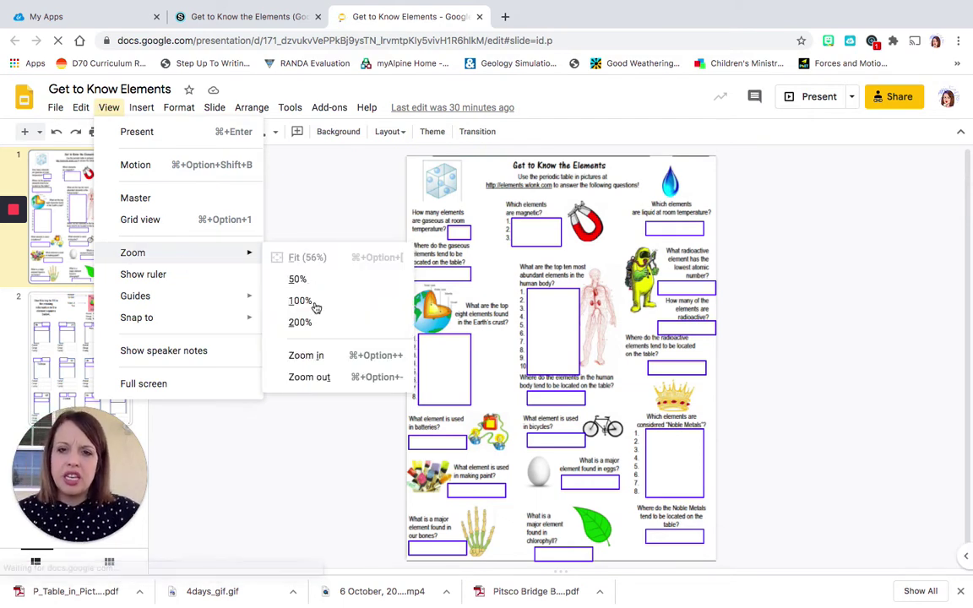
left_click(313, 308)
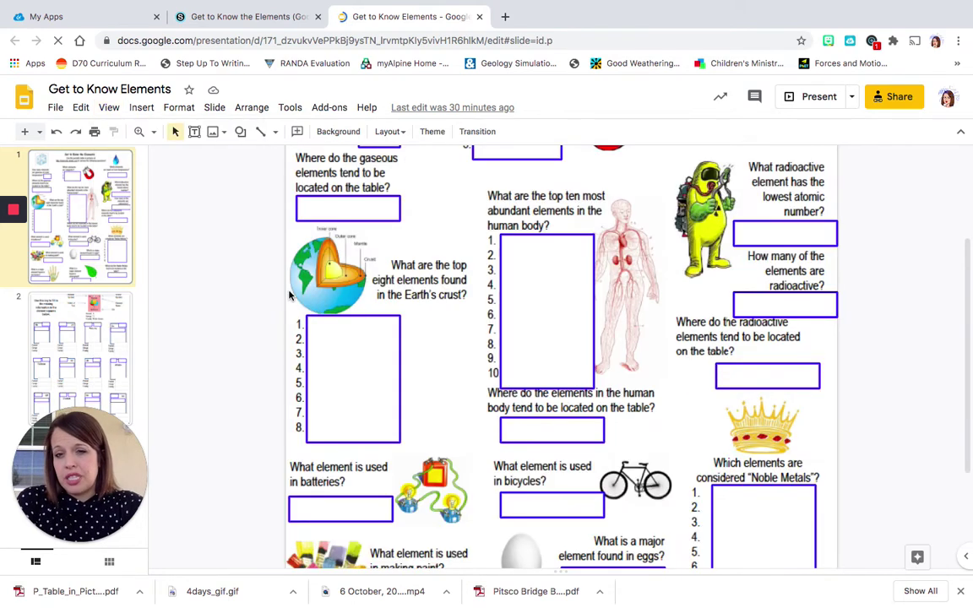
scroll(247, 276, "up", 3)
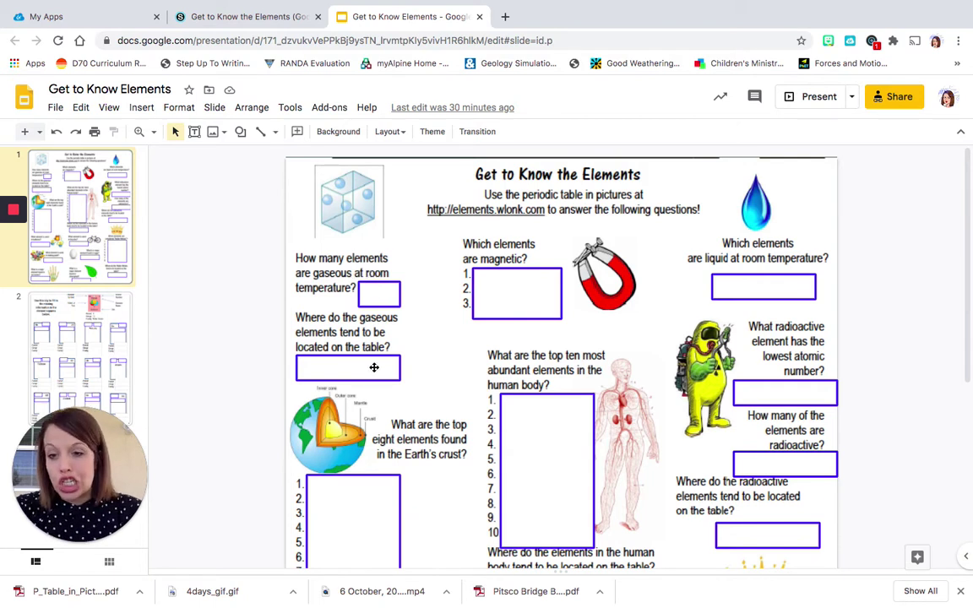
left_click(377, 299)
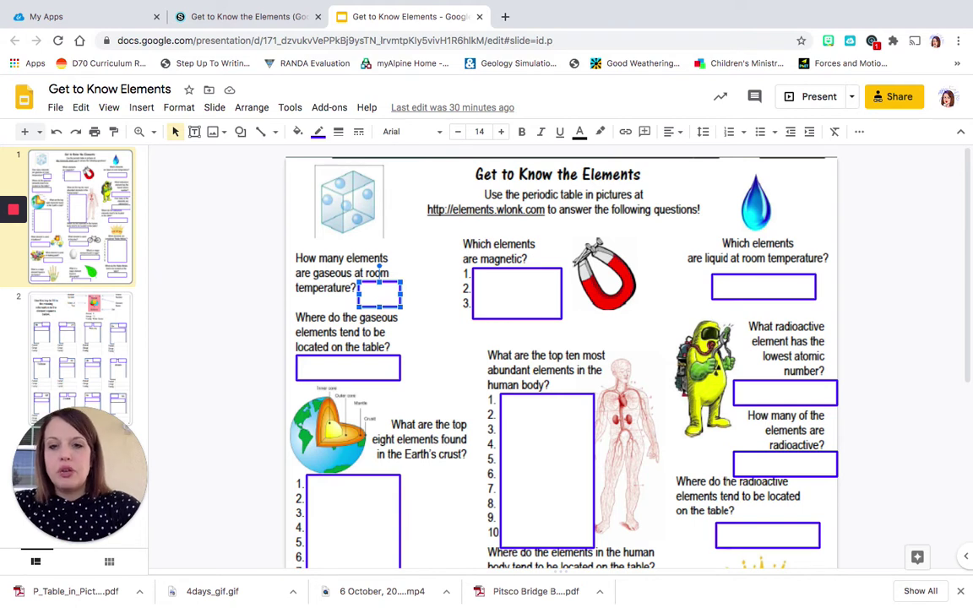
type("dsjfl")
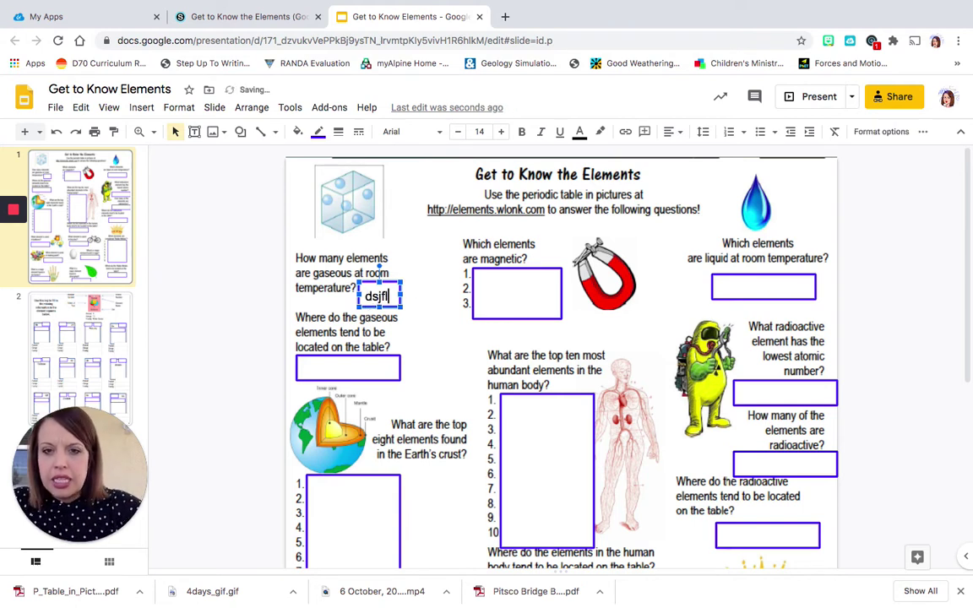
key("BackSpace")
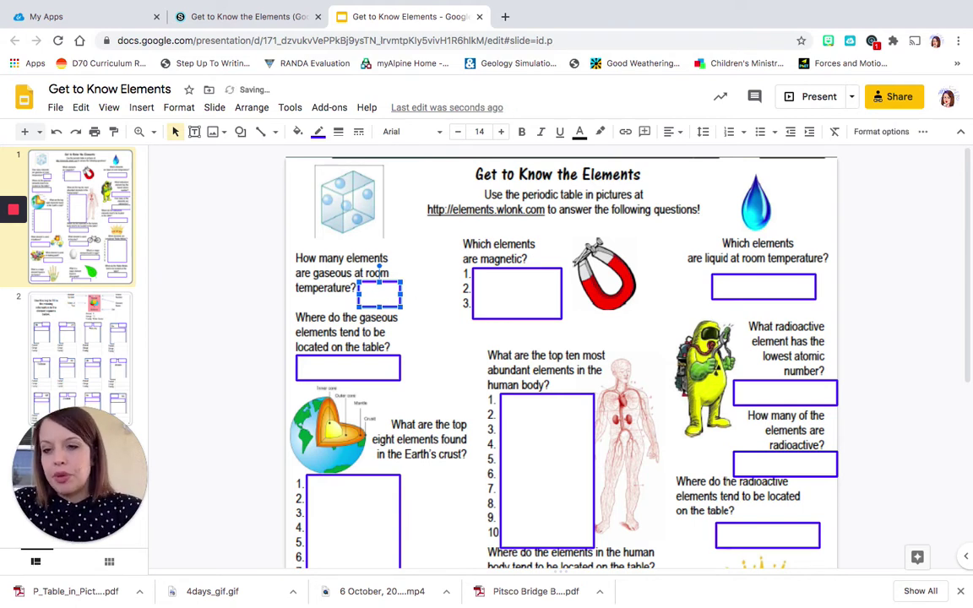
type("13")
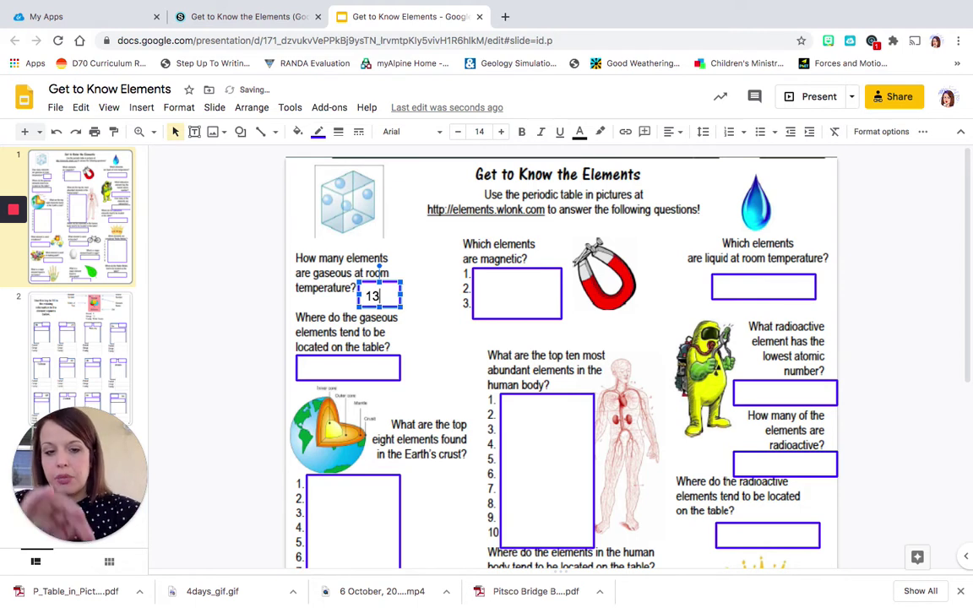
key("BackSpace")
key("BackSpace")
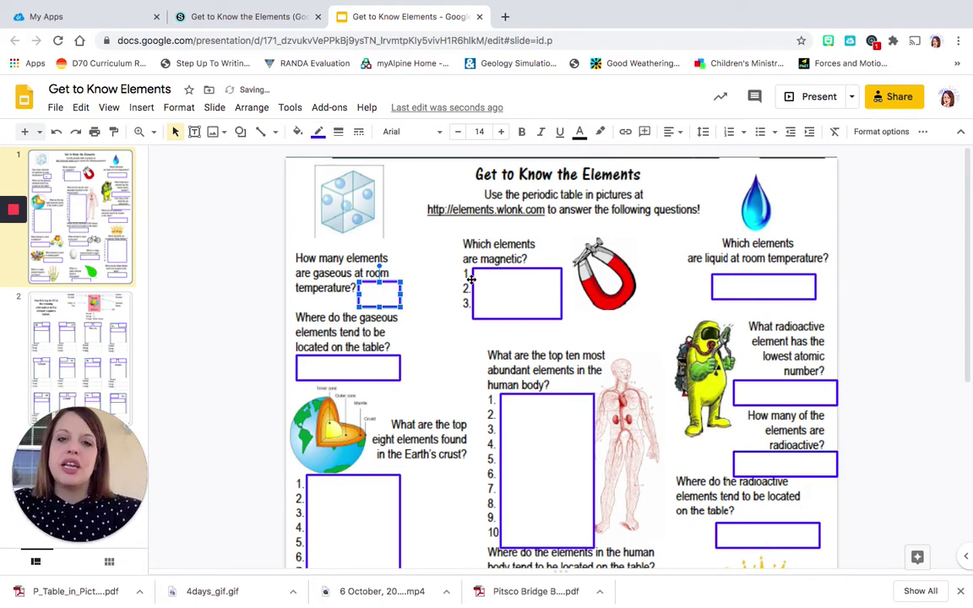
left_click(543, 435)
left_click(405, 497)
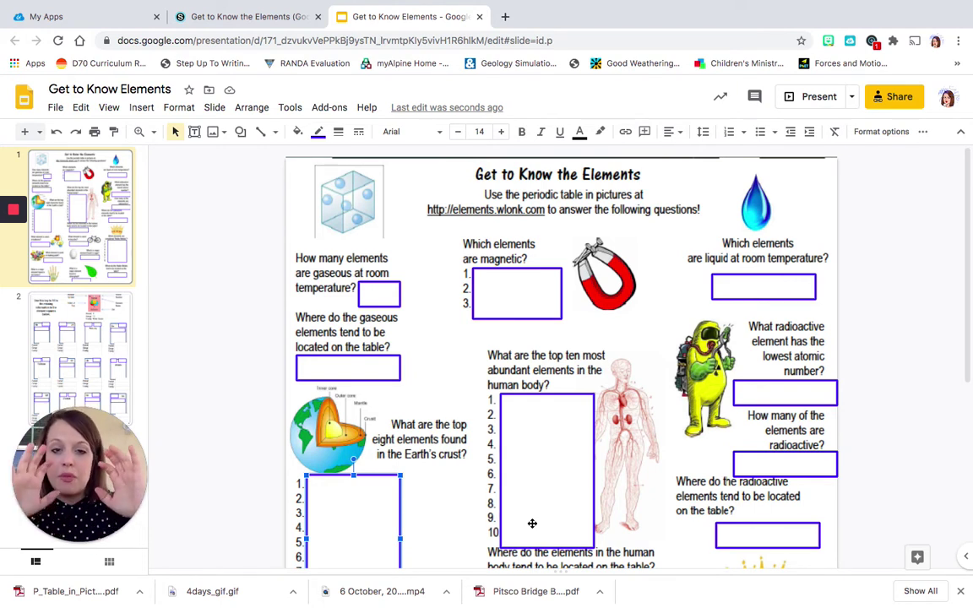
left_click(546, 430)
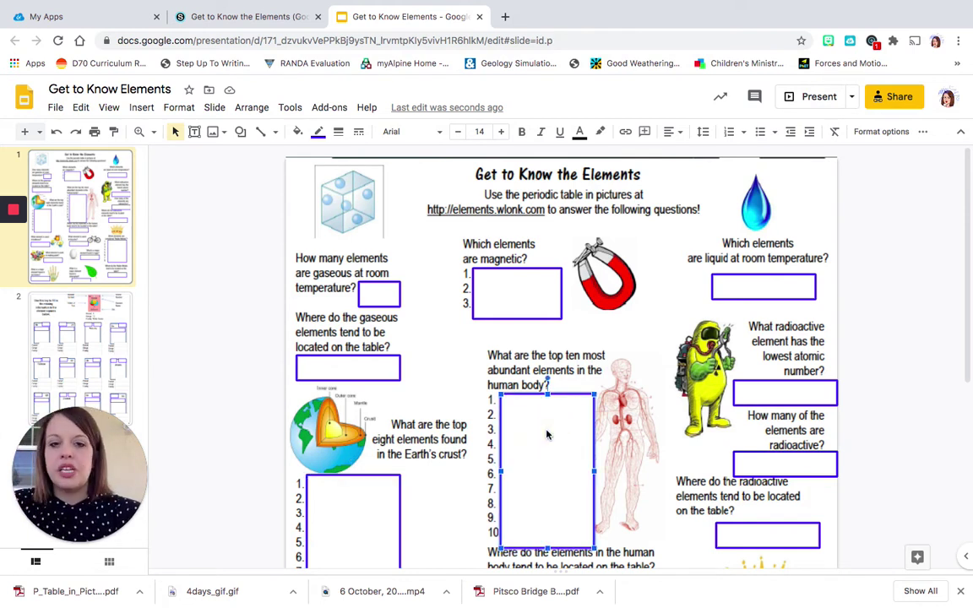
left_click(546, 434)
type("Carbon Oxygen")
key("Return")
type("Hydrogen")
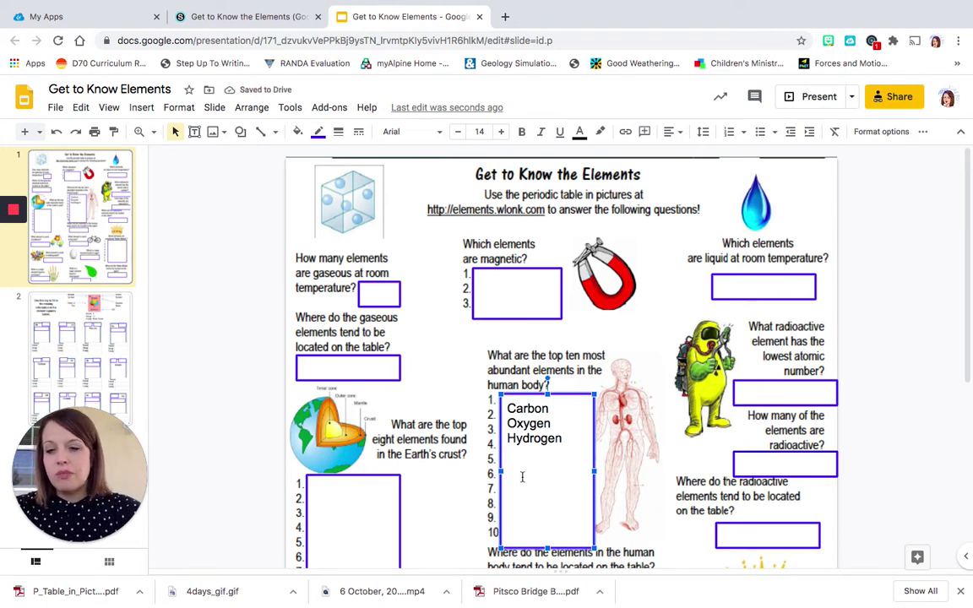
key("BackSpace")
key("BackSpace")
key("BackSpace")
key("BackSpace")
key("BackSpace")
key("BackSpace")
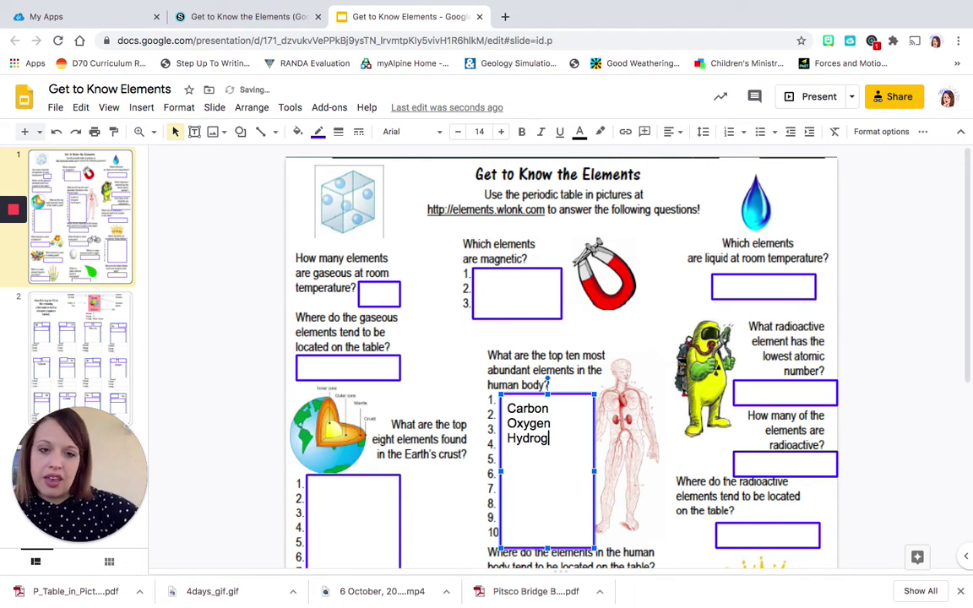
key("BackSpace")
key("BackSpace")
key("BackSpace")
key("BackSpace")
key("BackSpace")
key("BackSpace")
key("BackSpace")
key("BackSpace")
key("BackSpace")
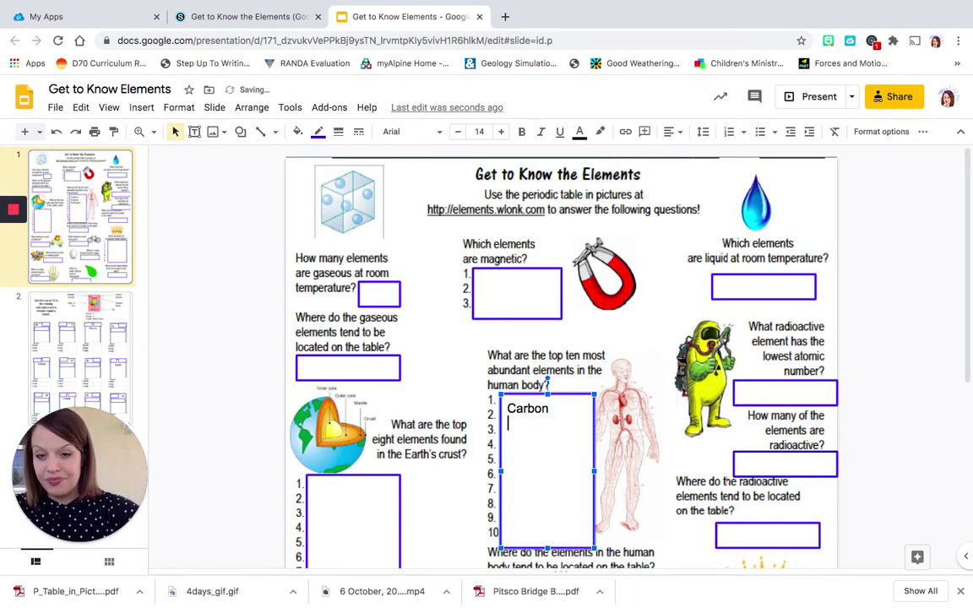
key("BackSpace")
key("BackSpace")
key("BackSpace")
key("BackSpace")
key("BackSpace")
key("BackSpace")
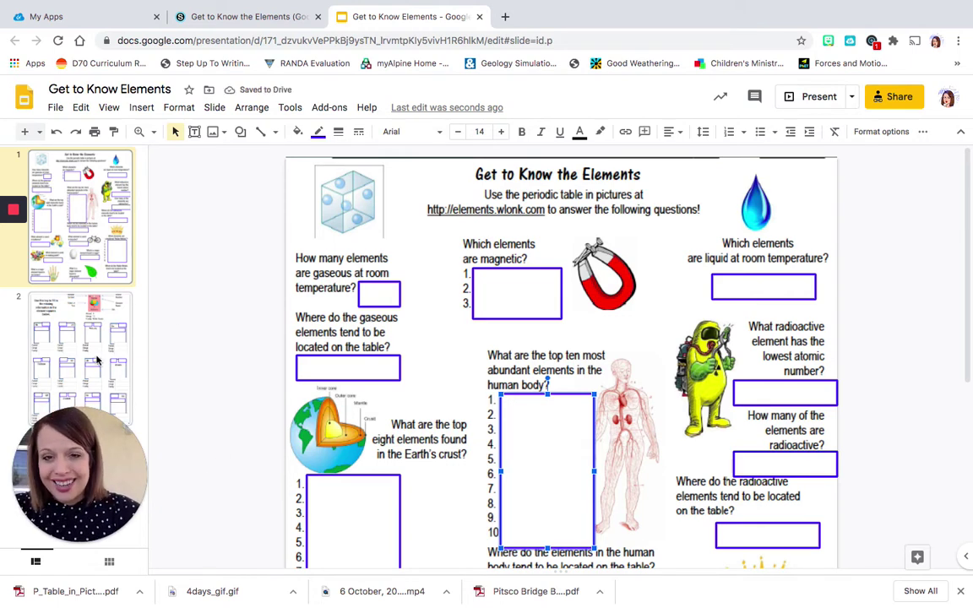
Go to the worksheet's second slide with the element squares.
scroll(354, 352, "down", 1)
scroll(354, 352, "down", 5)
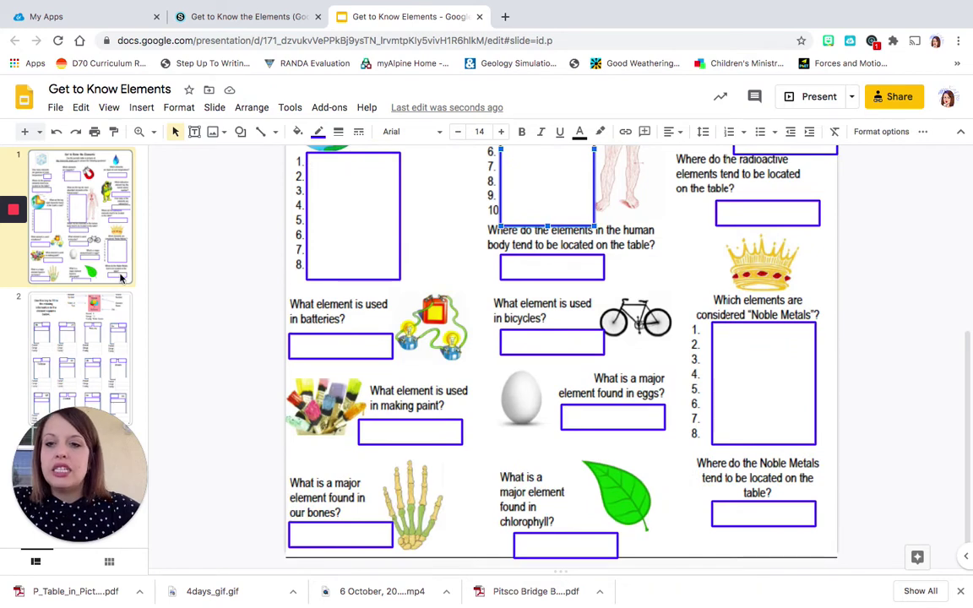
left_click(94, 306)
scroll(506, 269, "up", 5)
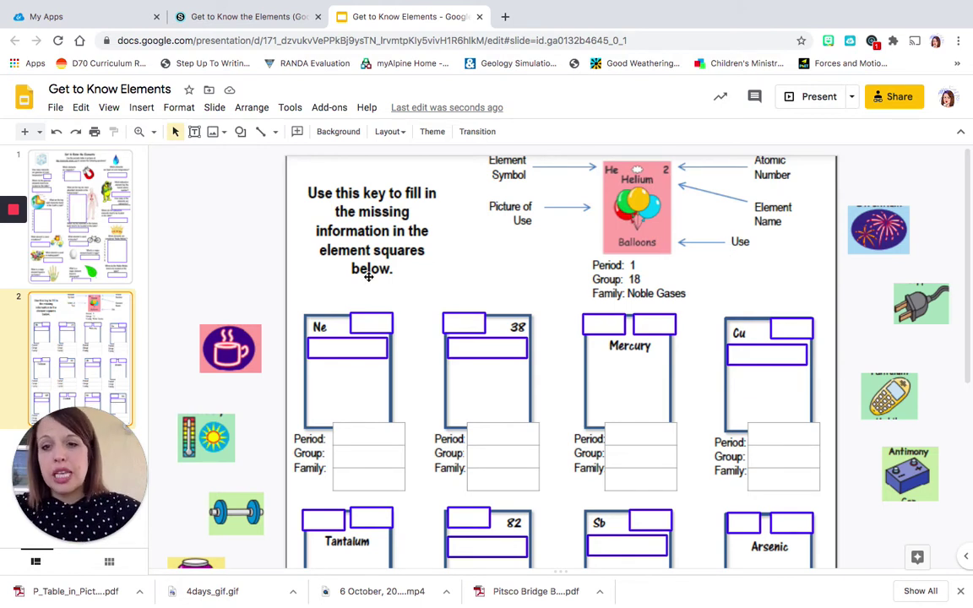
Fill the Ne square with atomic number 10, name Neon and the coffee-cup picture.
left_click(372, 324)
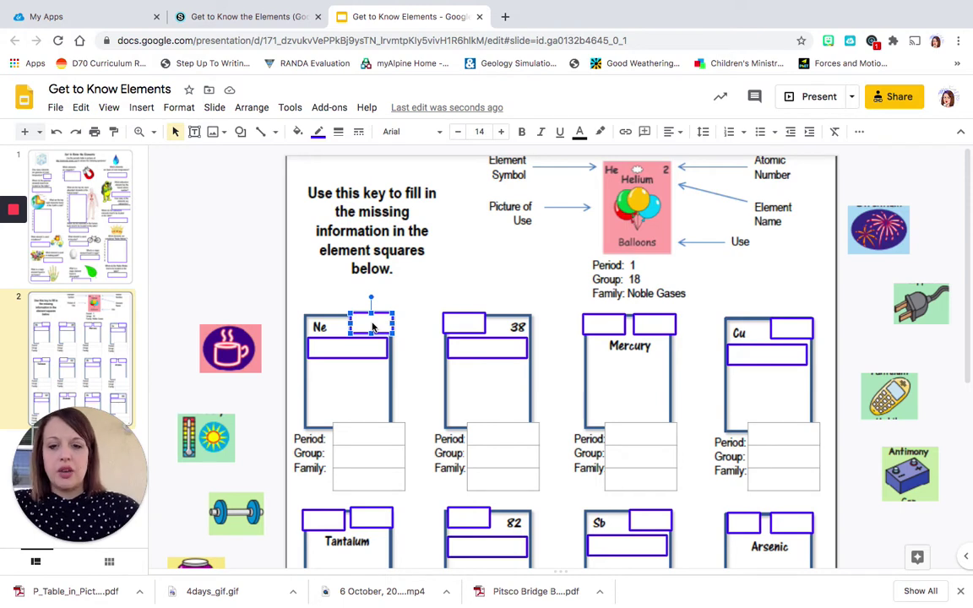
type("10")
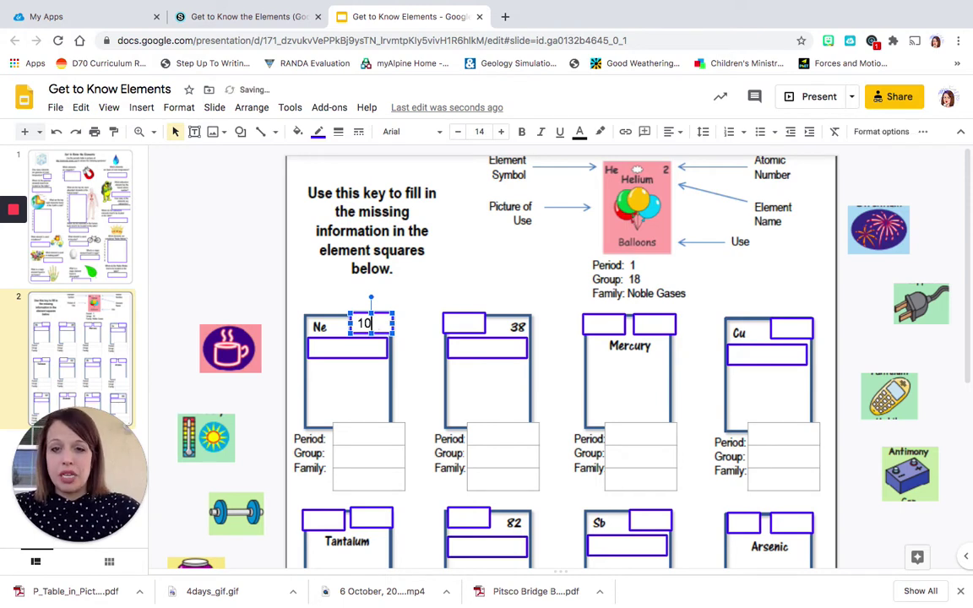
left_click(369, 352)
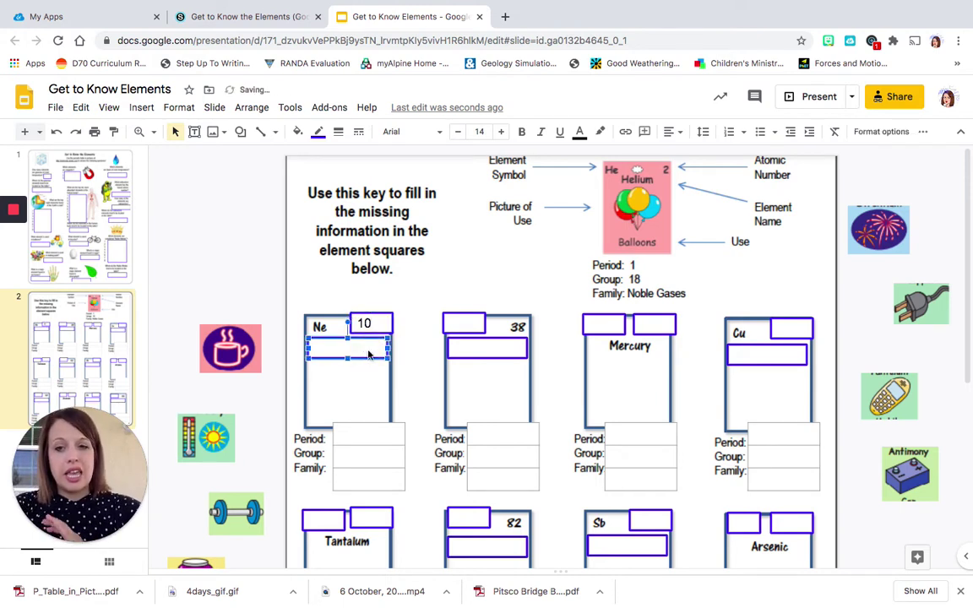
type("Neon")
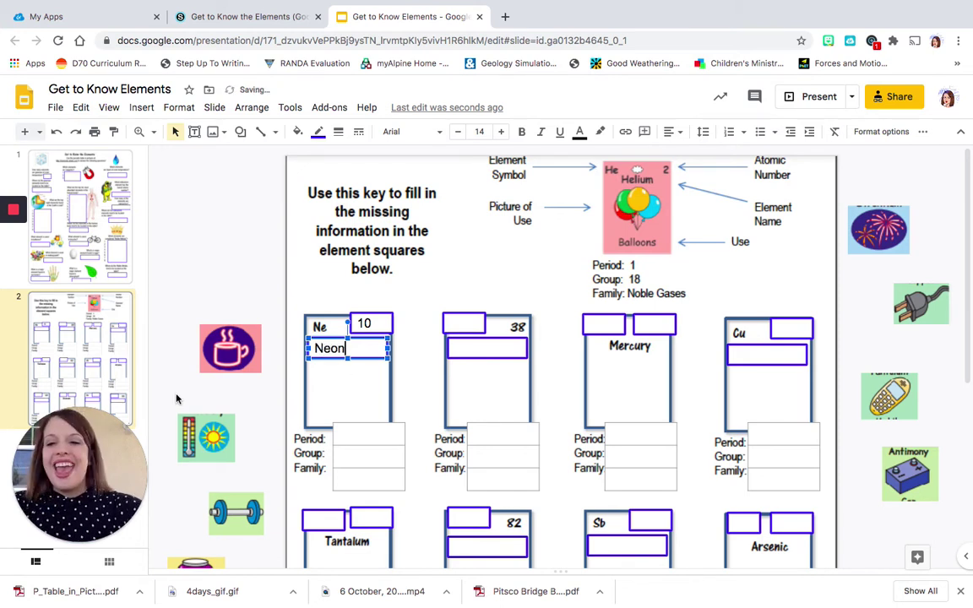
left_click_drag(211, 316, 342, 394)
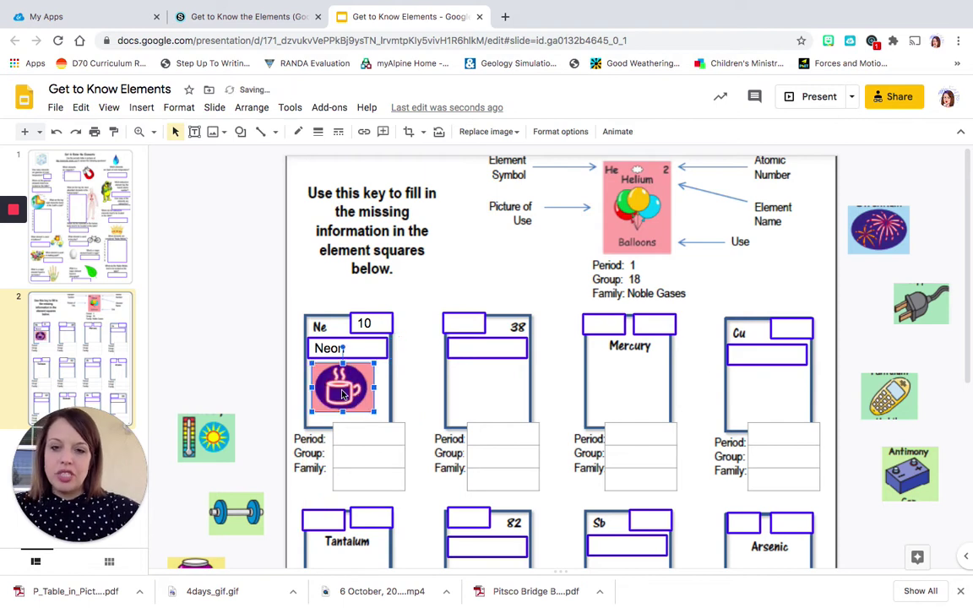
left_click(216, 355)
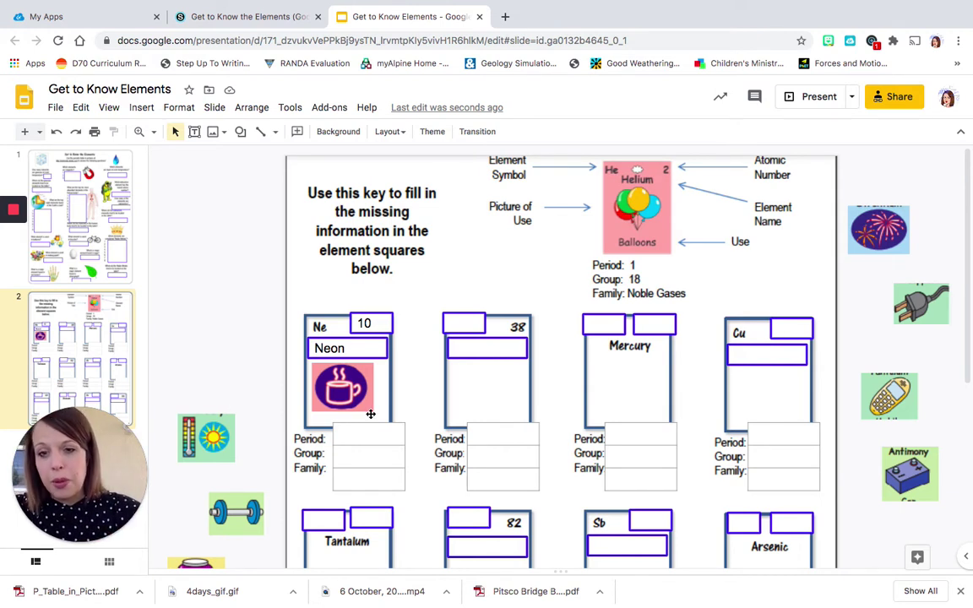
left_click(355, 458)
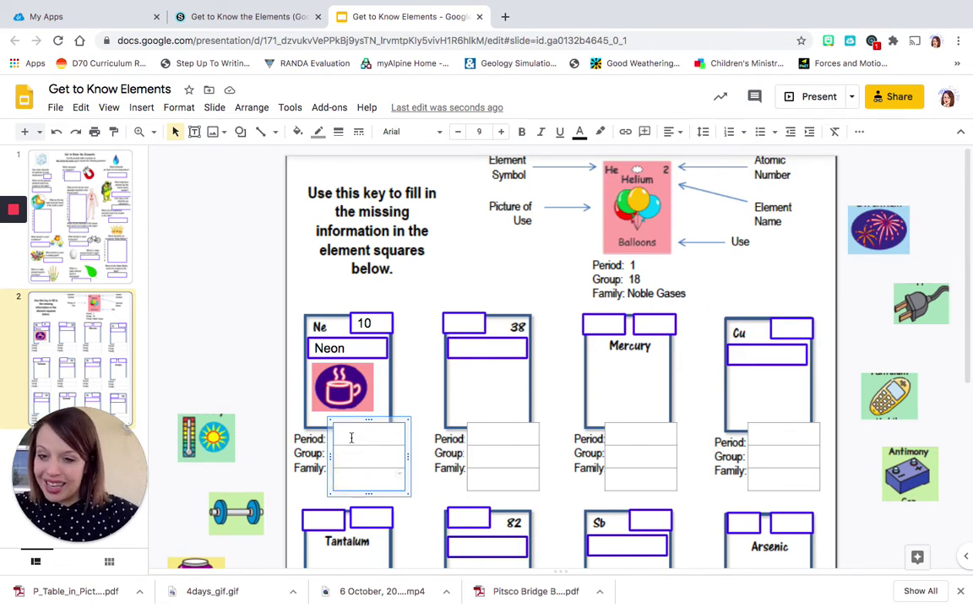
left_click(364, 437)
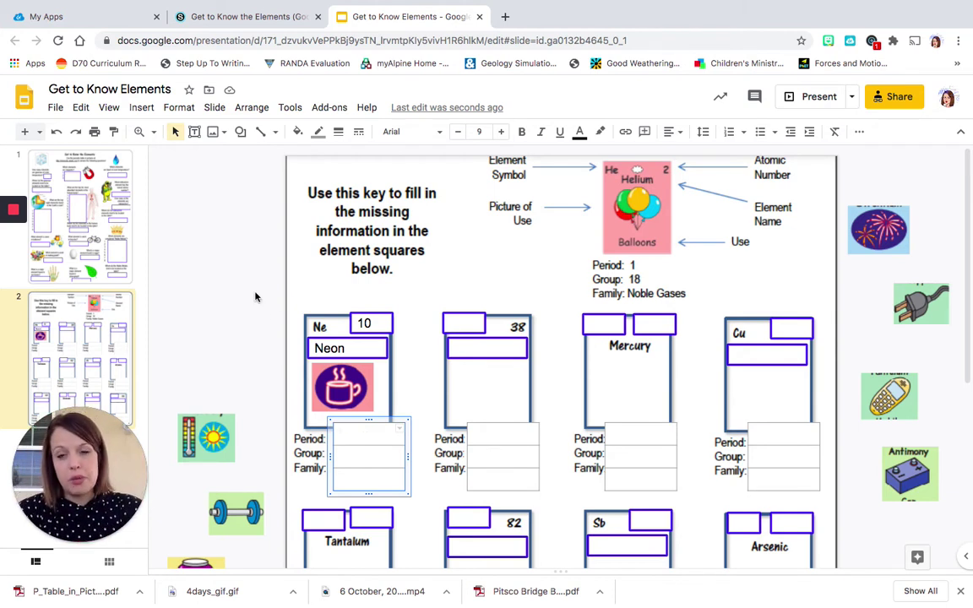
Return to Schoology and reopen P_Table_in_Pictures.pdf from the Thursday folder.
left_click(271, 16)
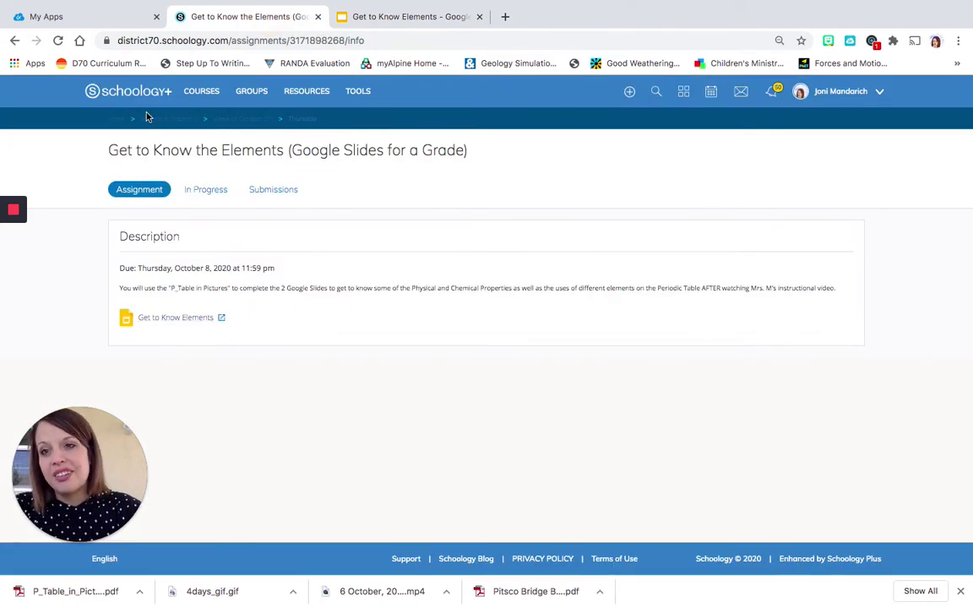
left_click(241, 119)
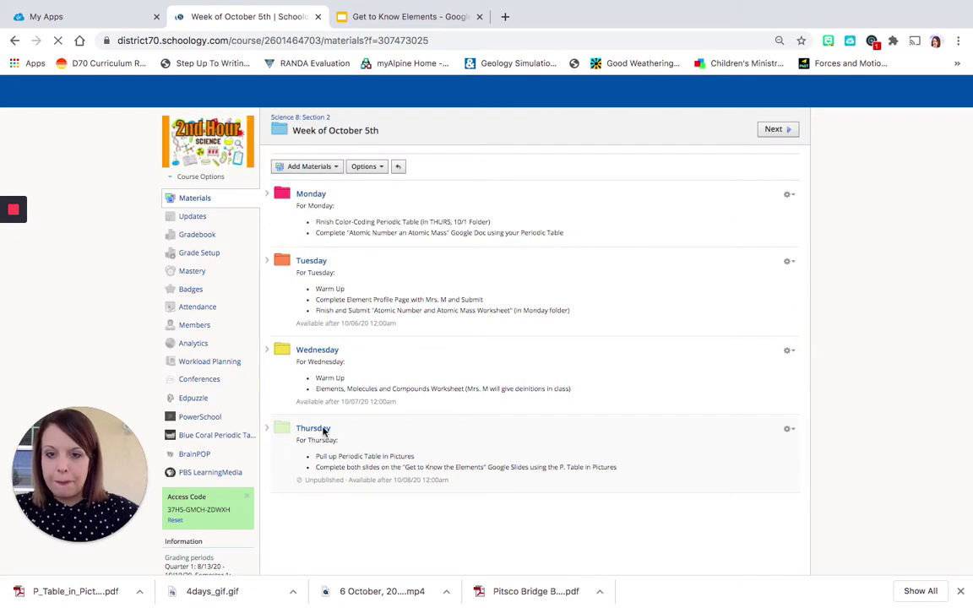
left_click(323, 430)
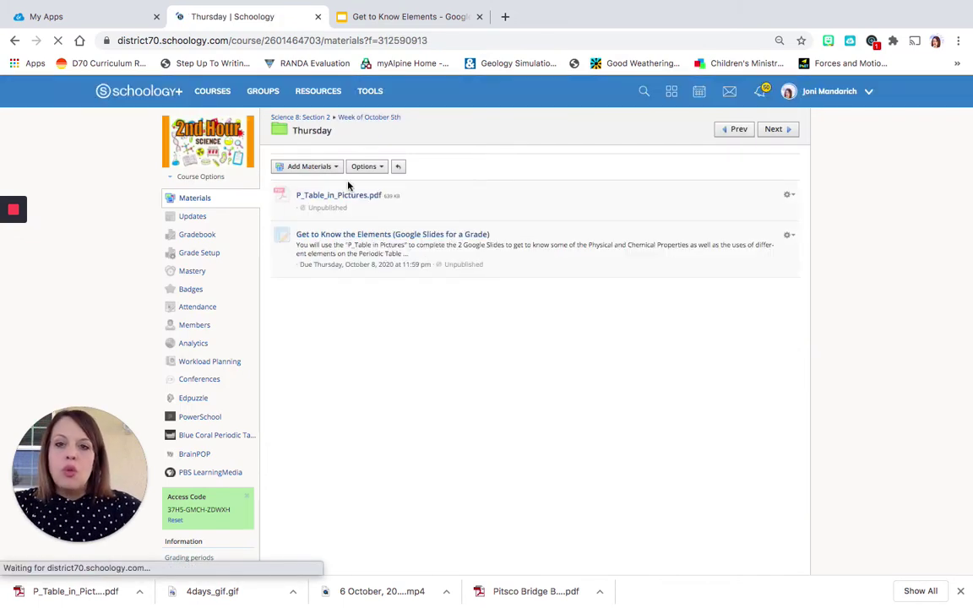
left_click(344, 198)
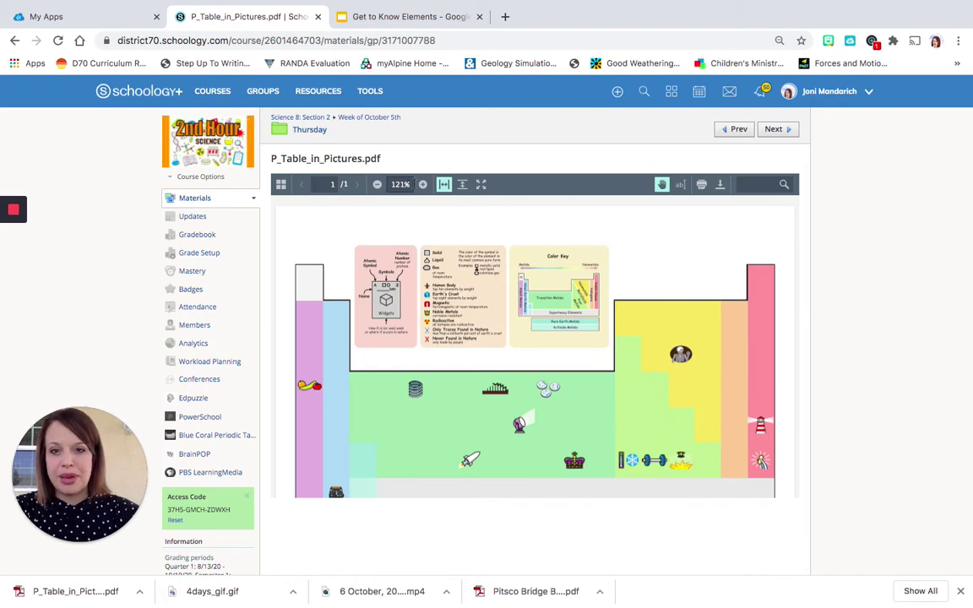
left_click(481, 185)
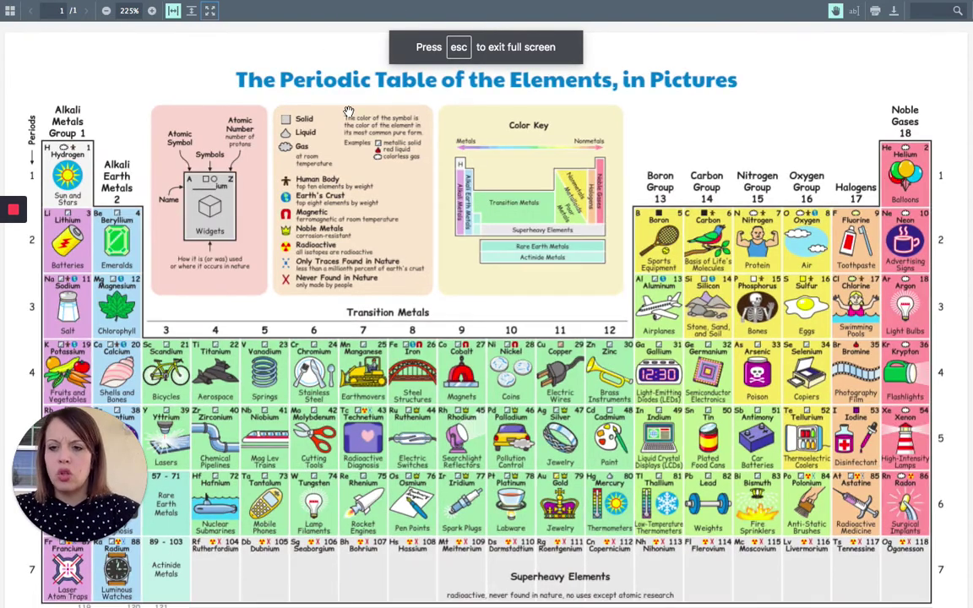
key("Escape")
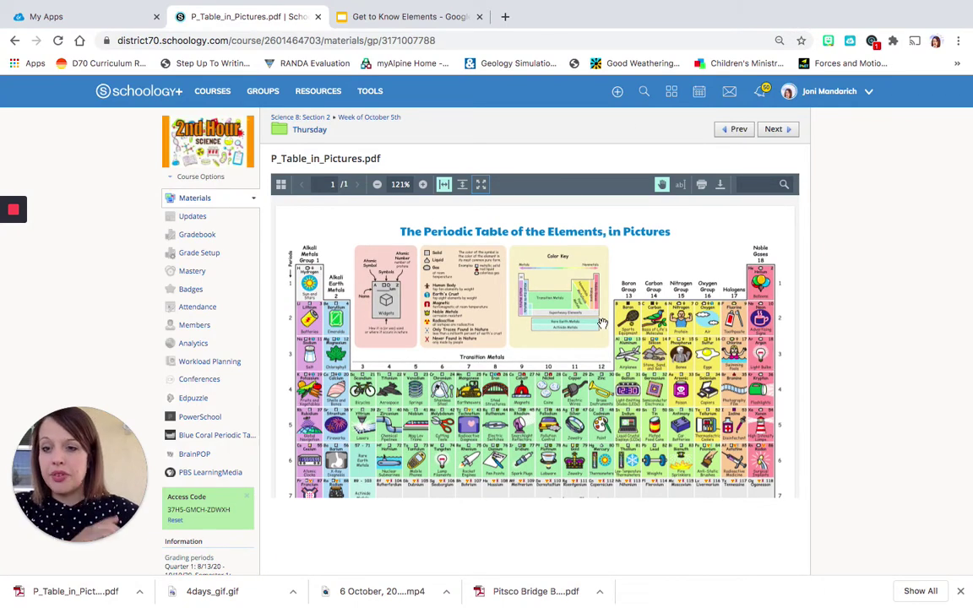
Open the Periodic Table in Pictures link and pop the PDF out into its own tab.
mouse_move(20, 267)
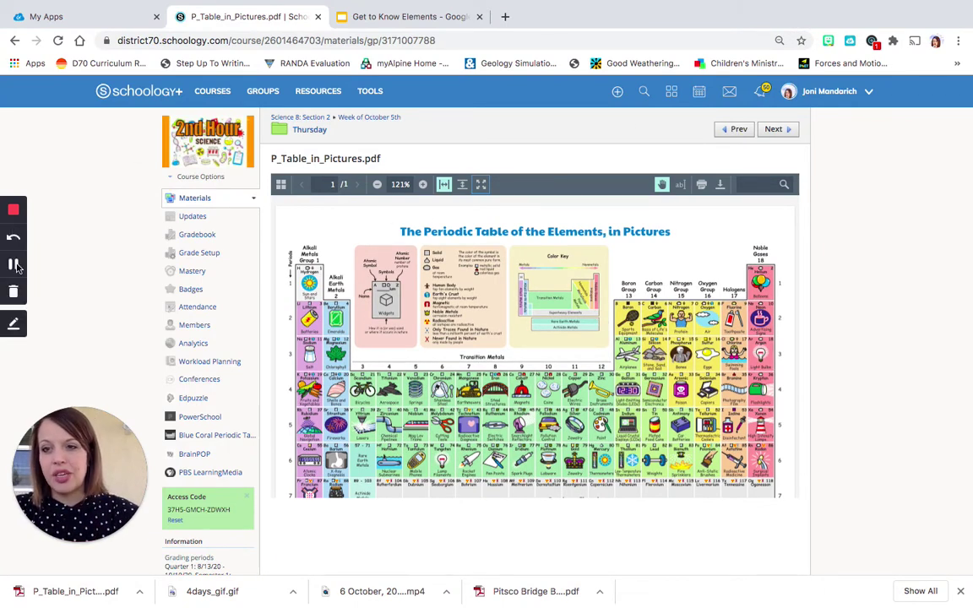
left_click(17, 267)
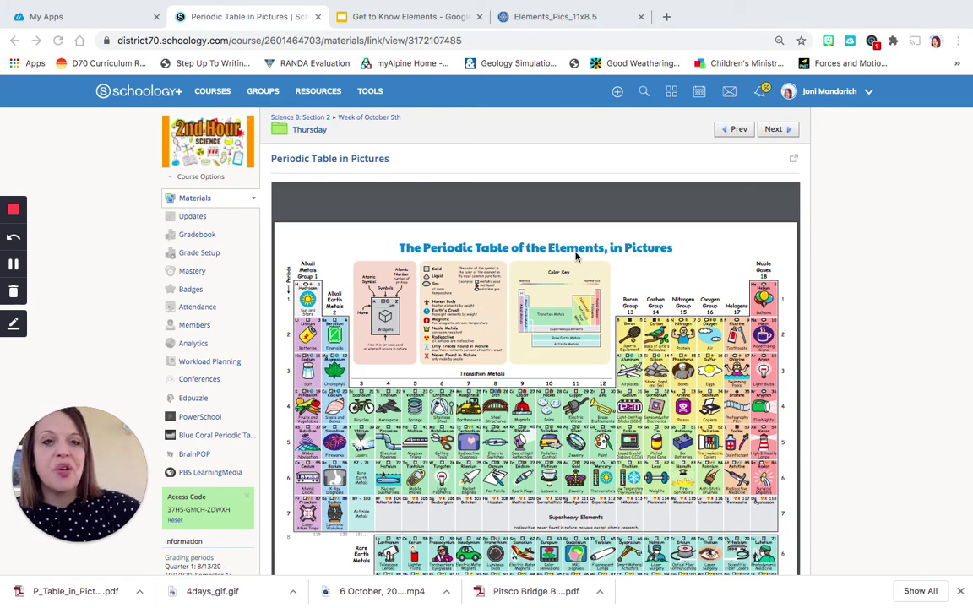
left_click(795, 161)
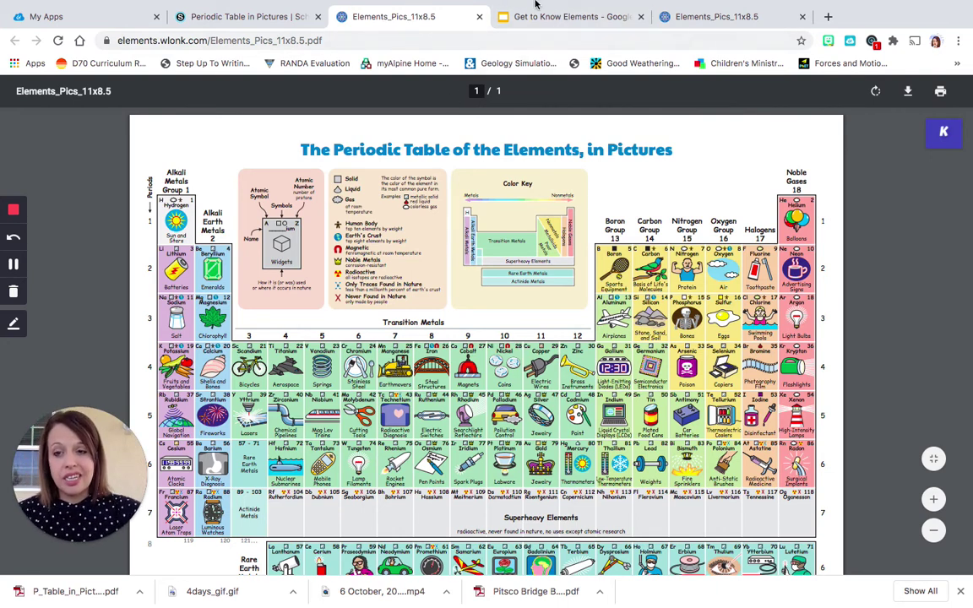
left_click(286, 16)
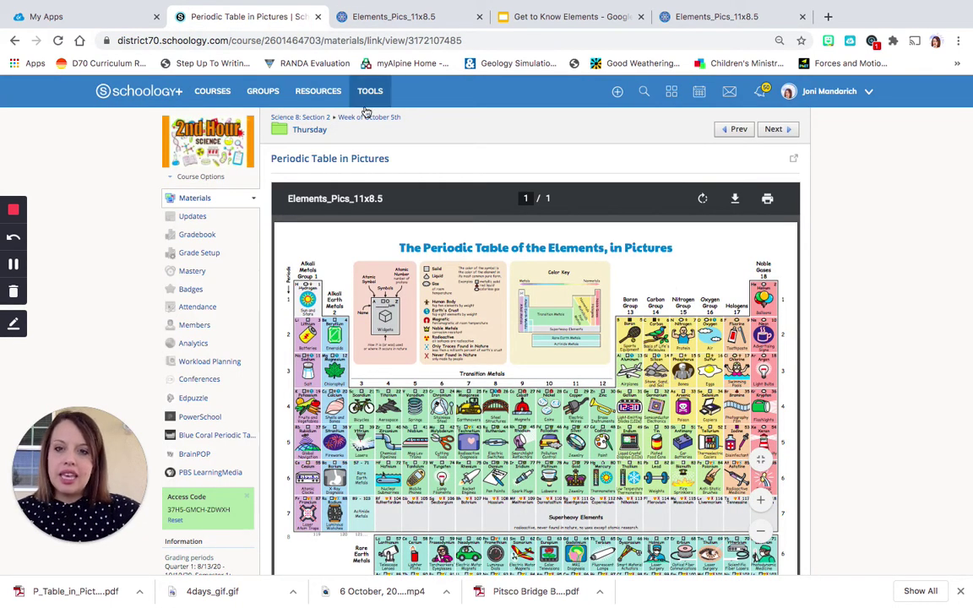
left_click(311, 131)
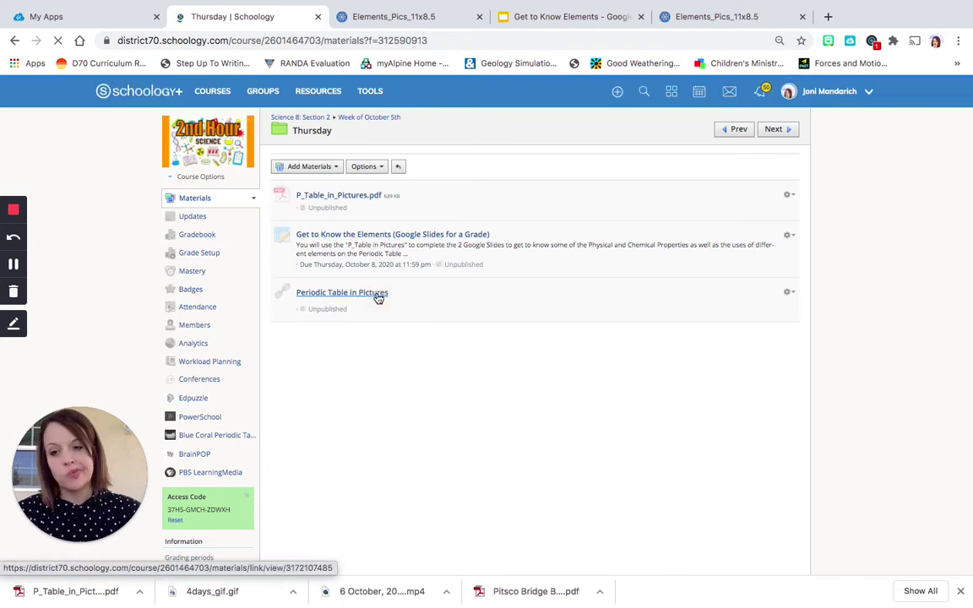
left_click(378, 298)
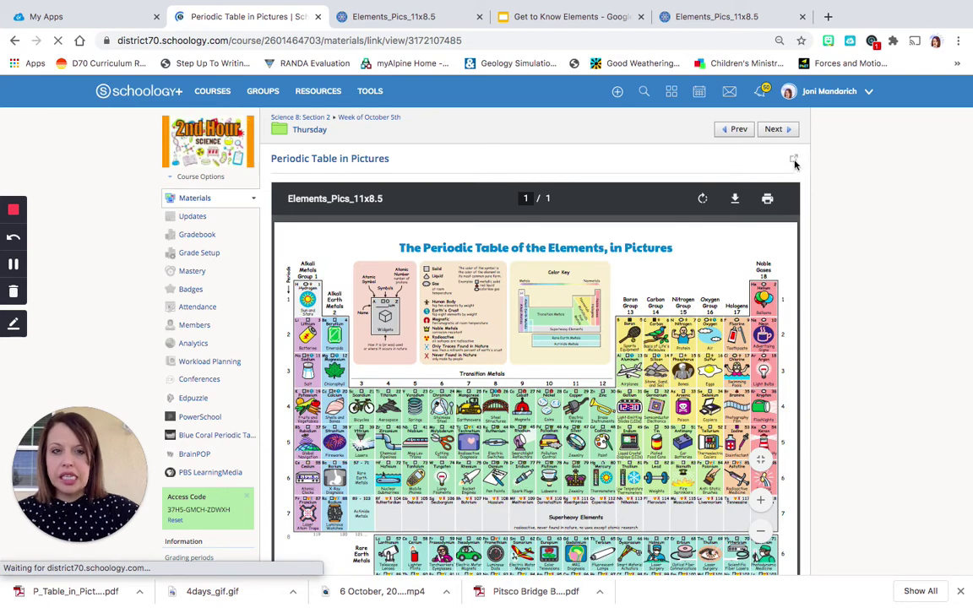
left_click(794, 161)
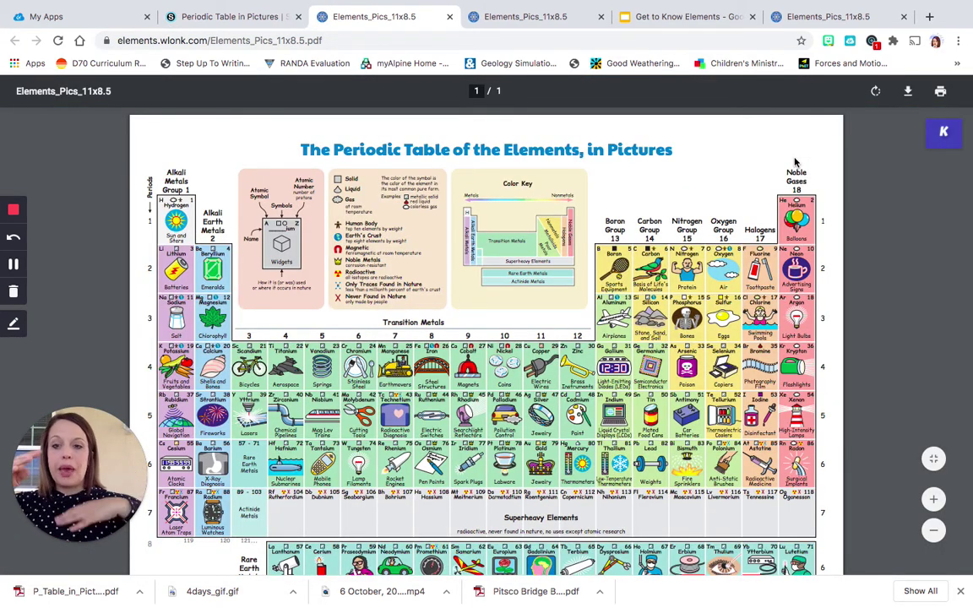
Close the duplicate periodic-table tab and highlight the Noble Gases family heading in the PDF.
scroll(937, 447, "down", 2)
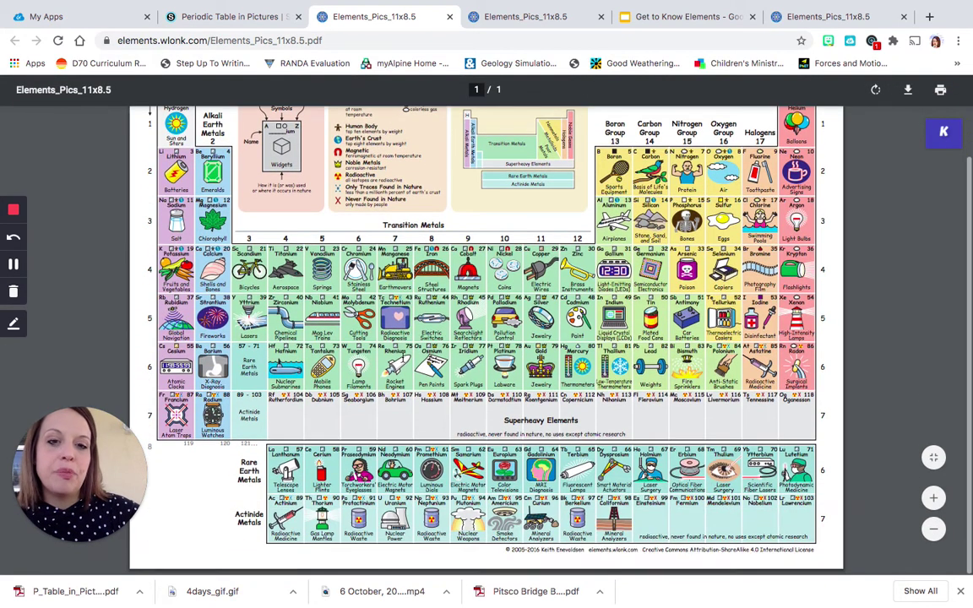
scroll(486, 338, "up", 2)
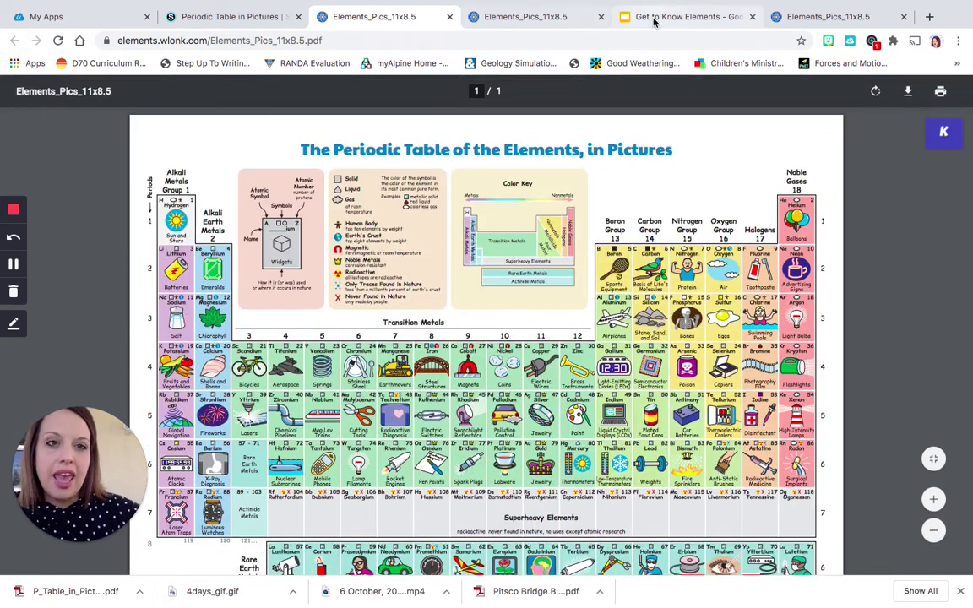
left_click(652, 22)
left_click(601, 17)
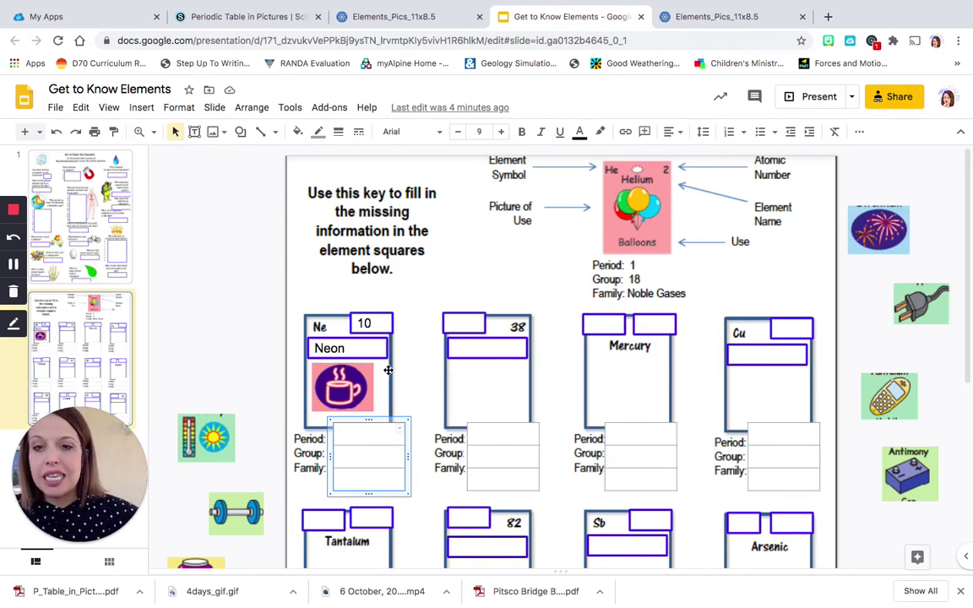
mouse_move(355, 7)
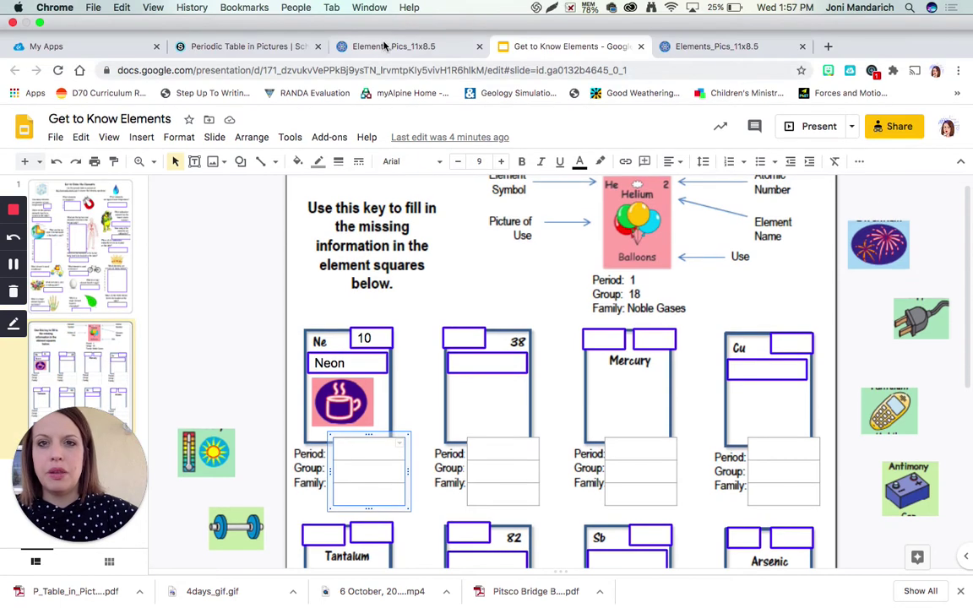
left_click(384, 46)
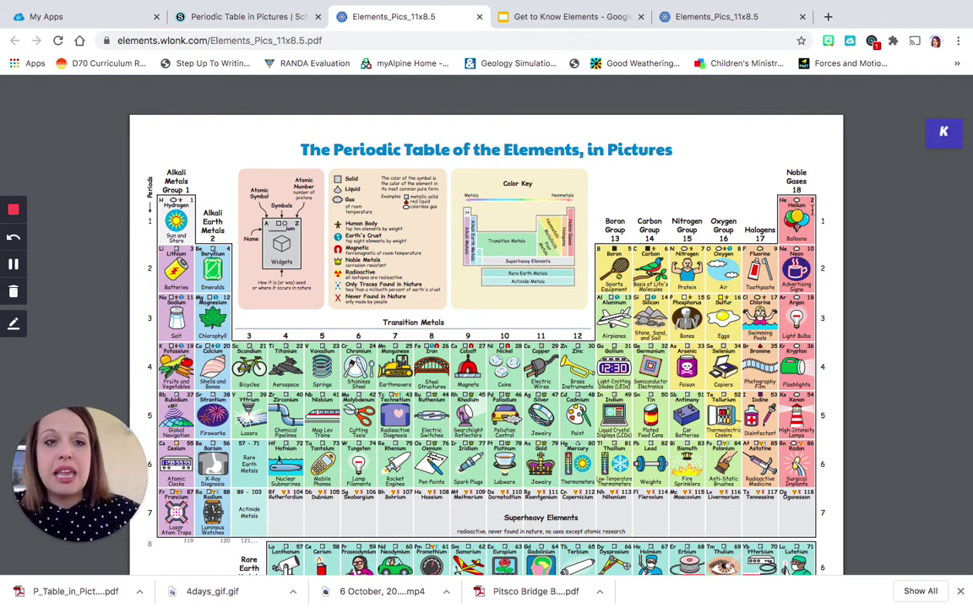
left_click_drag(809, 180, 787, 168)
Type 'Nob' on Neon's Family line, checking Noble Gases against the periodic table PDF.
left_click(589, 17)
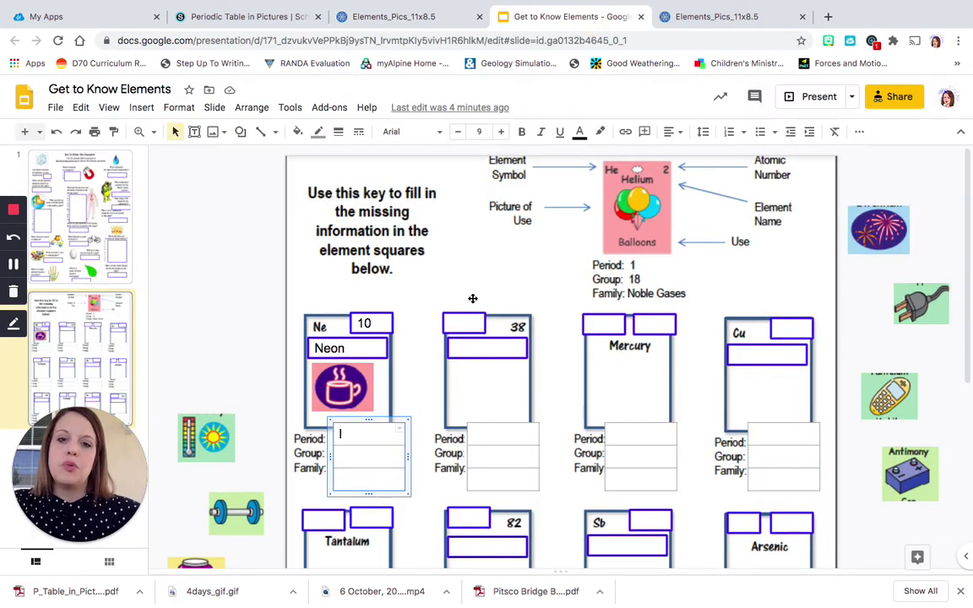
left_click(373, 478)
type("Noble Gases")
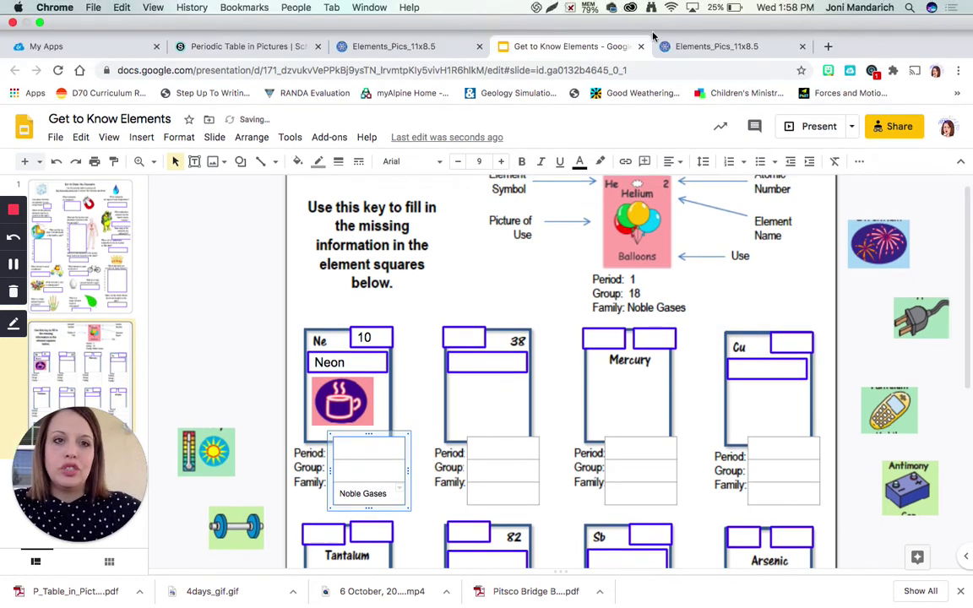
left_click(680, 48)
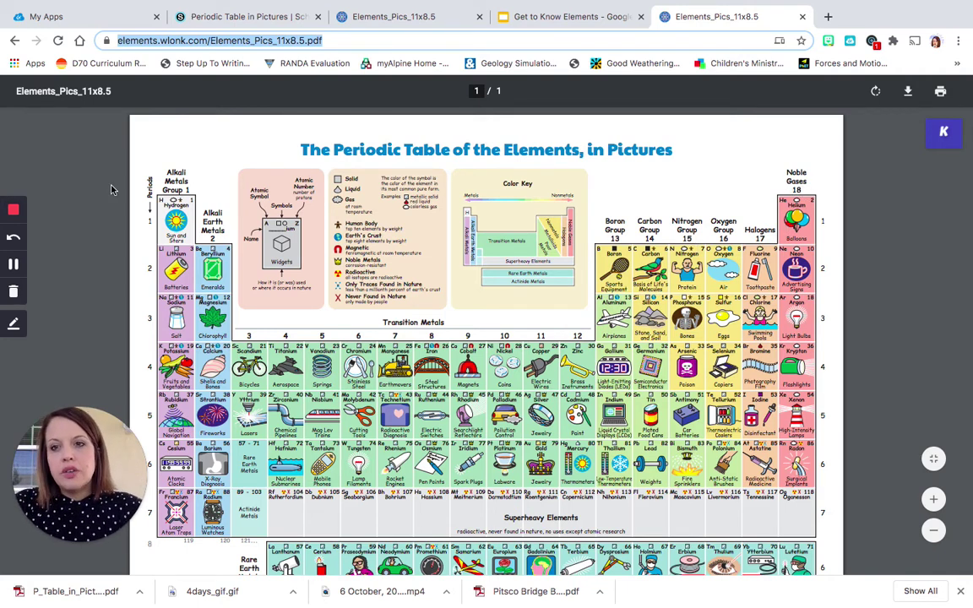
left_click(163, 186)
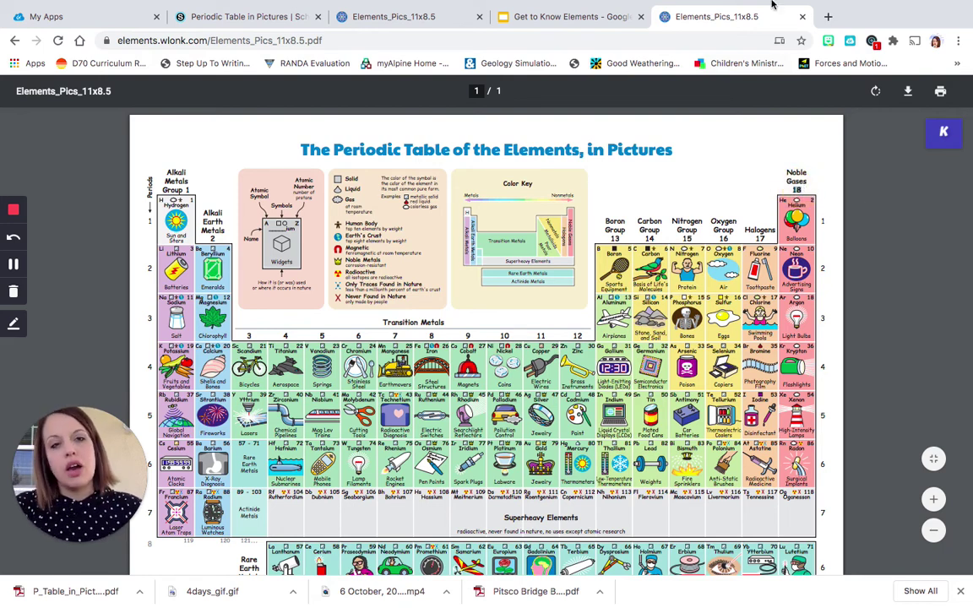
mouse_move(522, 3)
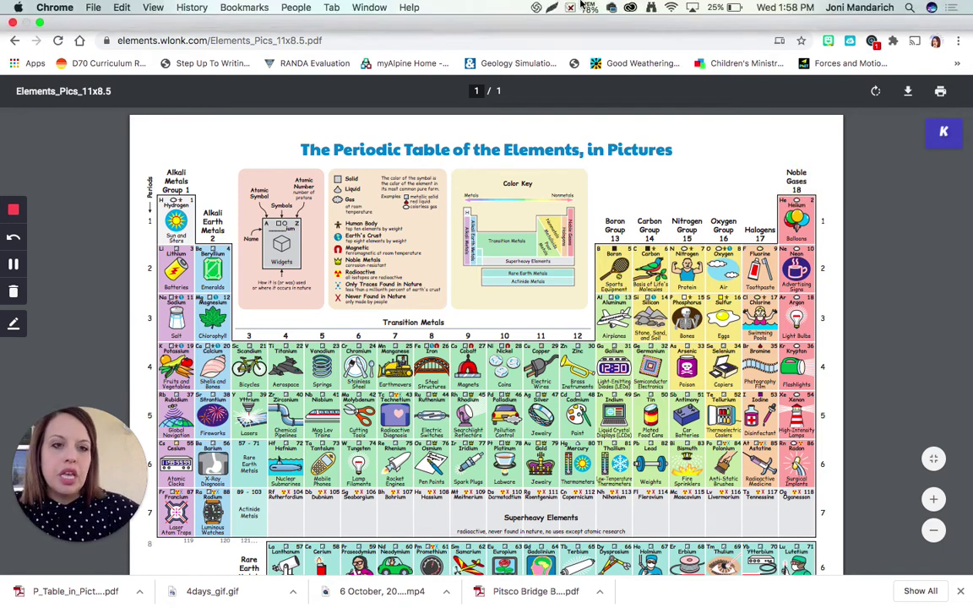
left_click(527, 46)
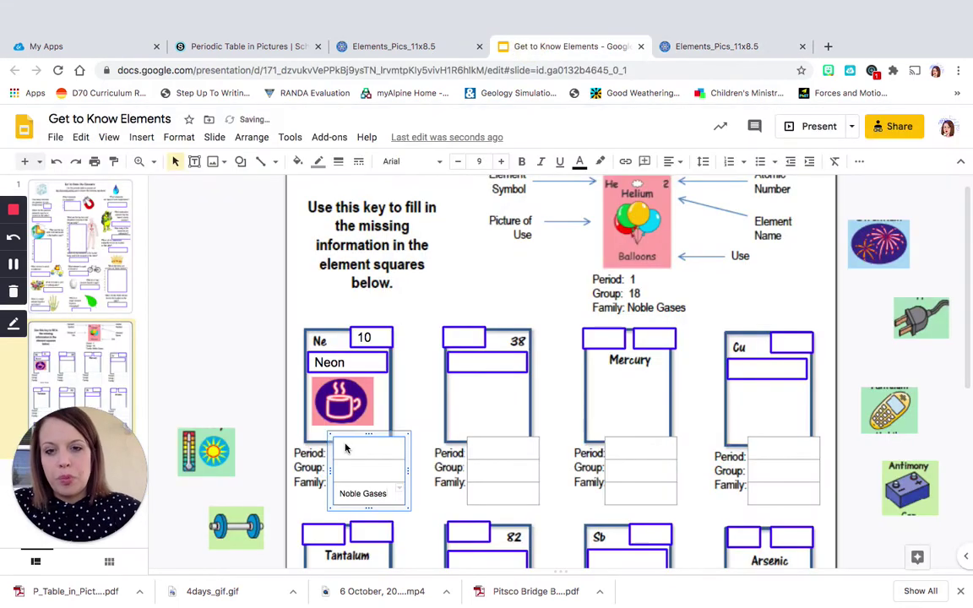
Fill in Neon's Group and Period values (group 18, period 2) using the PDF.
left_click(355, 469)
left_click(361, 453)
type("18")
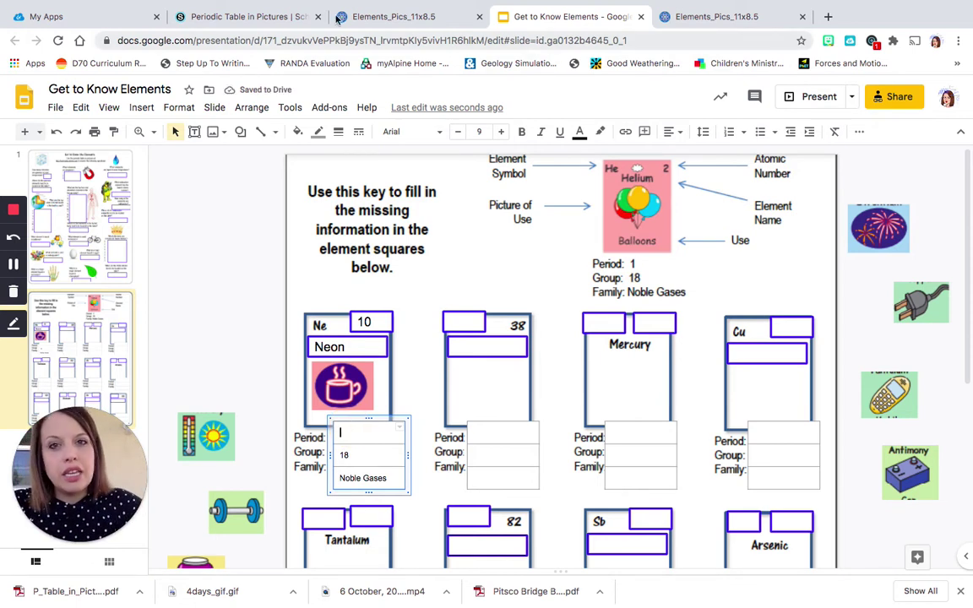
left_click(681, 14)
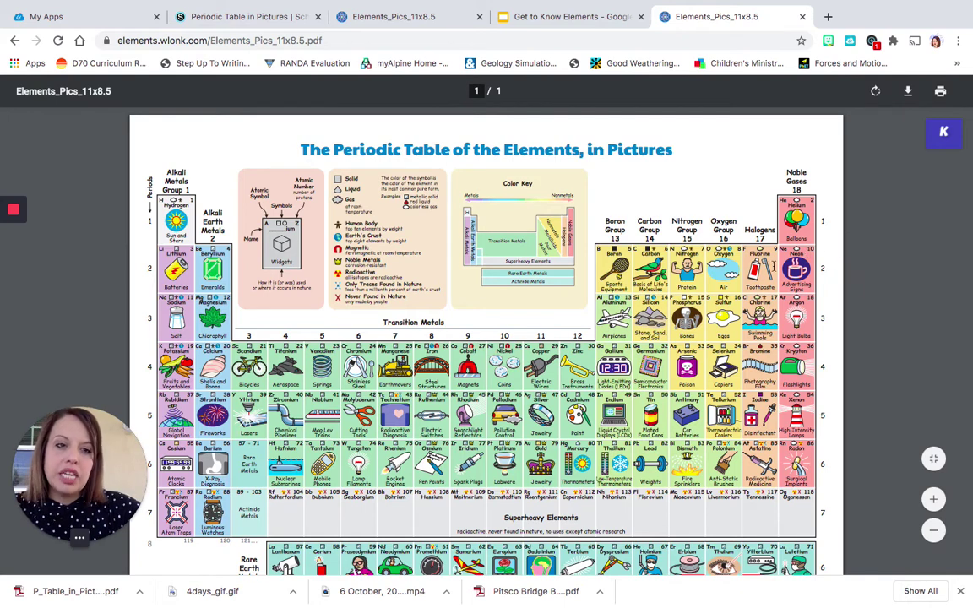
left_click(557, 16)
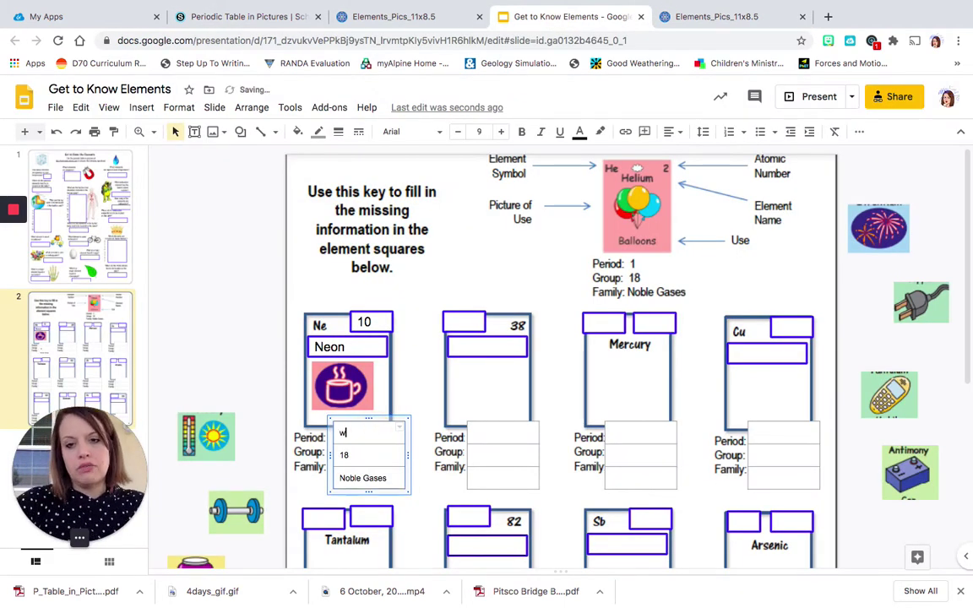
type("2")
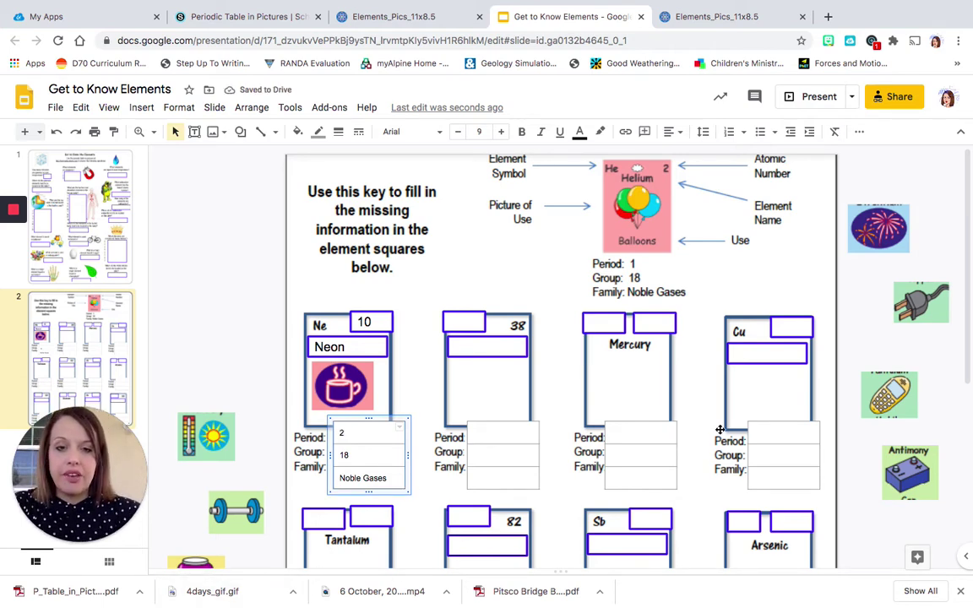
Review Neon's number and name boxes, then select the empty symbol box on the 38 square.
scroll(673, 458, "down", 1)
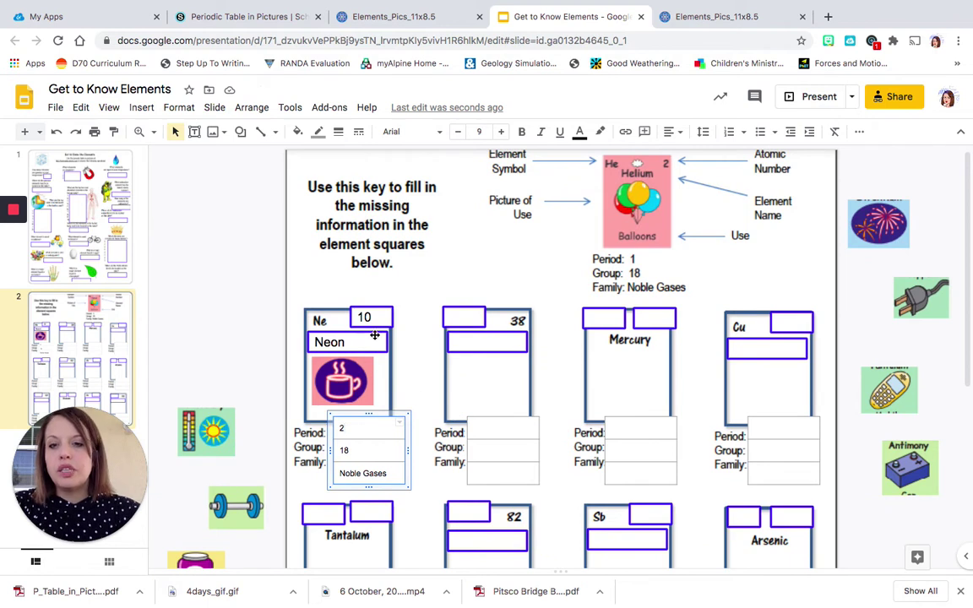
left_click(381, 319)
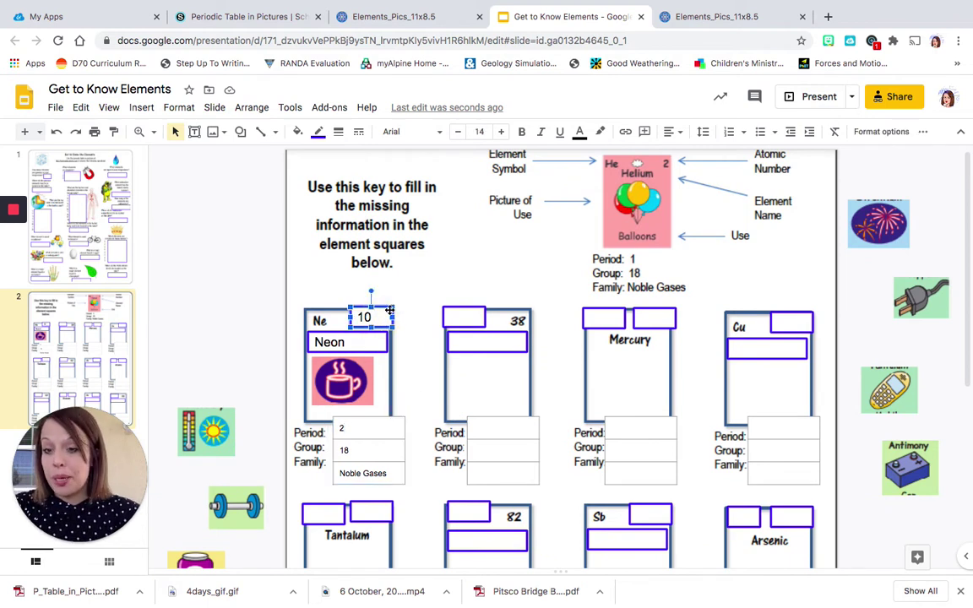
left_click(370, 341)
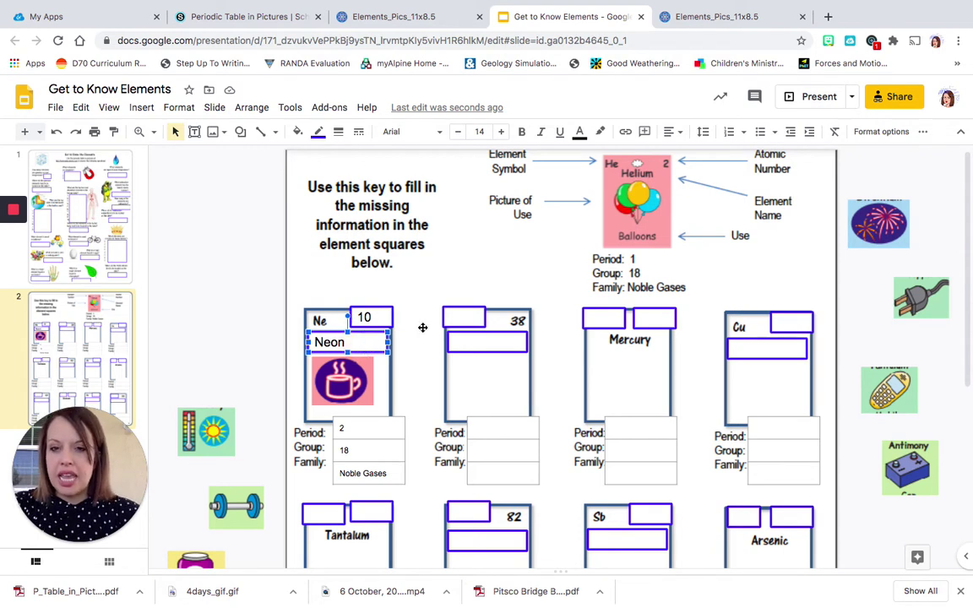
left_click(463, 314)
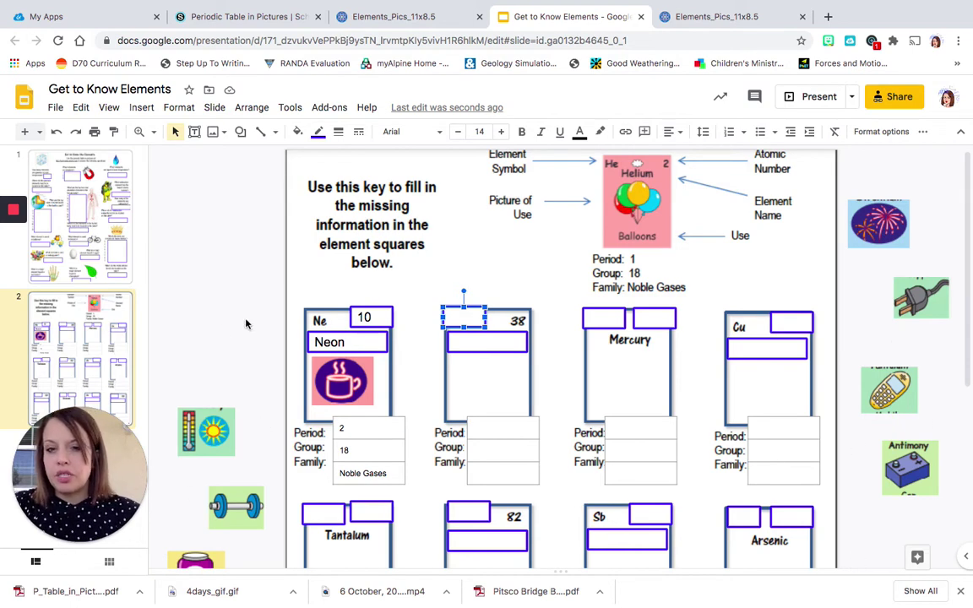
Drag the thermometer picture into the Mercury square.
scroll(228, 321, "down", 4)
scroll(219, 253, "up", 1)
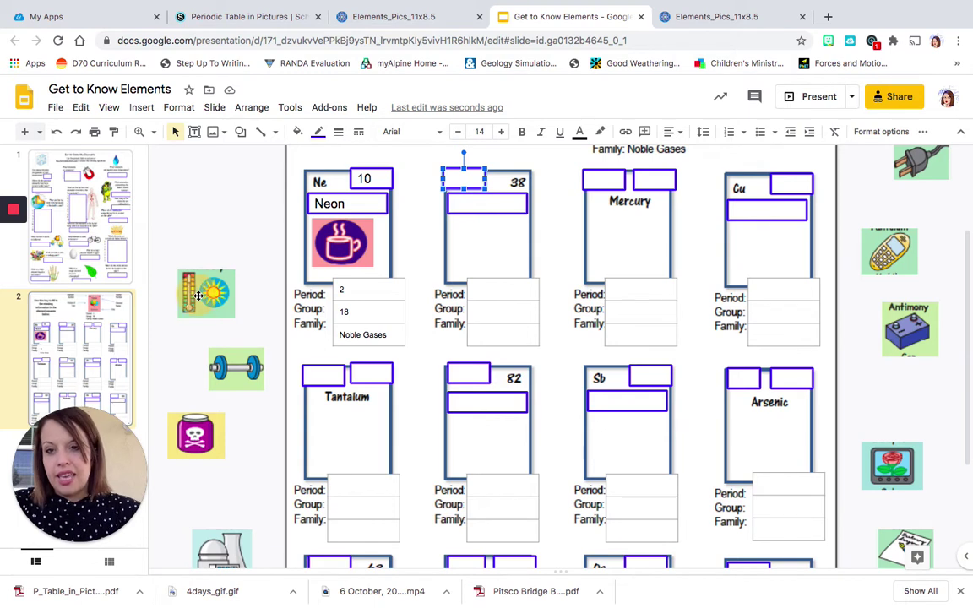
left_click_drag(199, 295, 623, 245)
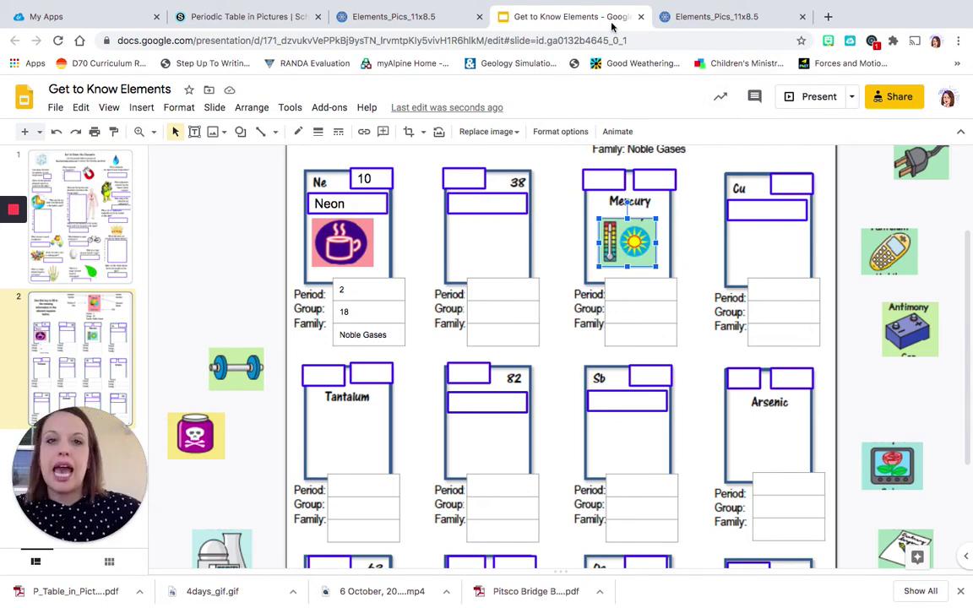
Look up Mercury's Transition Metals family in the periodic table PDF and return to the worksheet.
left_click(685, 19)
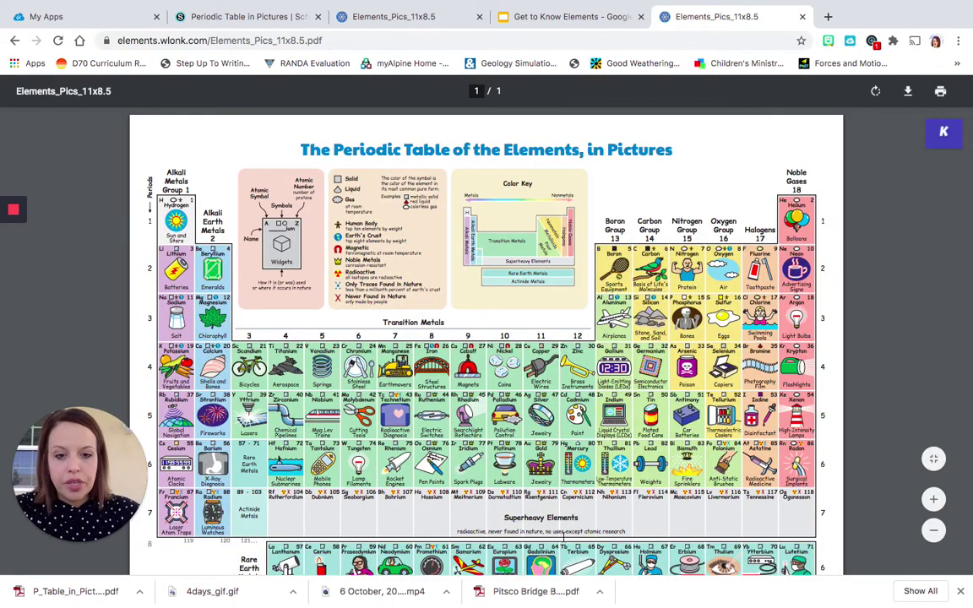
scroll(564, 533, "down", 3)
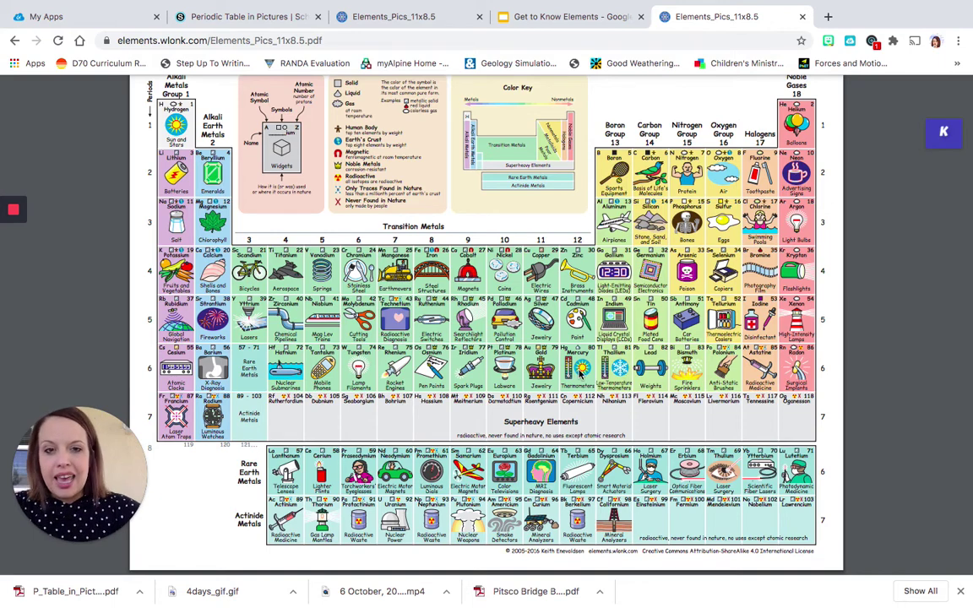
scroll(519, 338, "up", 2)
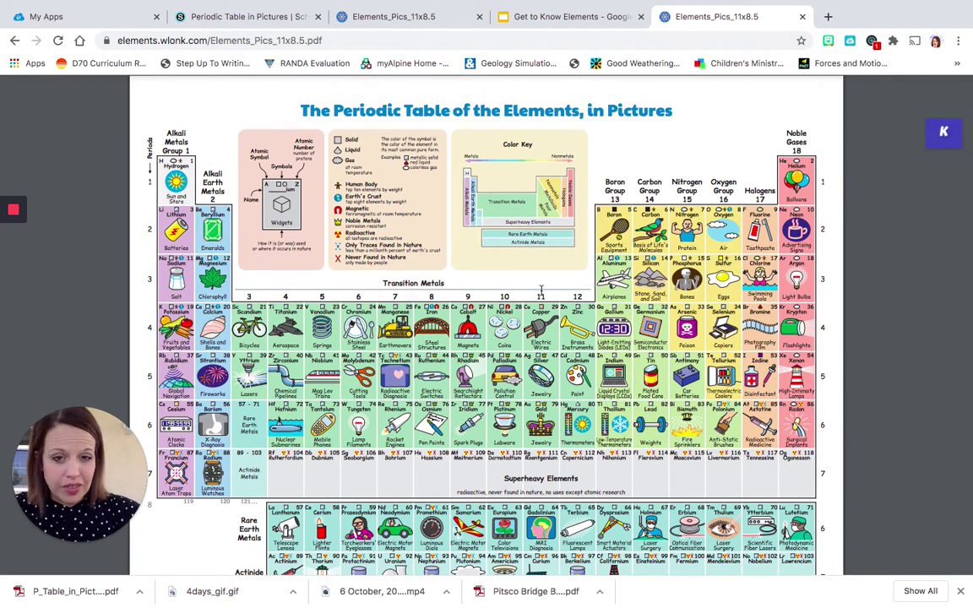
left_click_drag(380, 283, 473, 290)
right_click(473, 290)
left_click(347, 326)
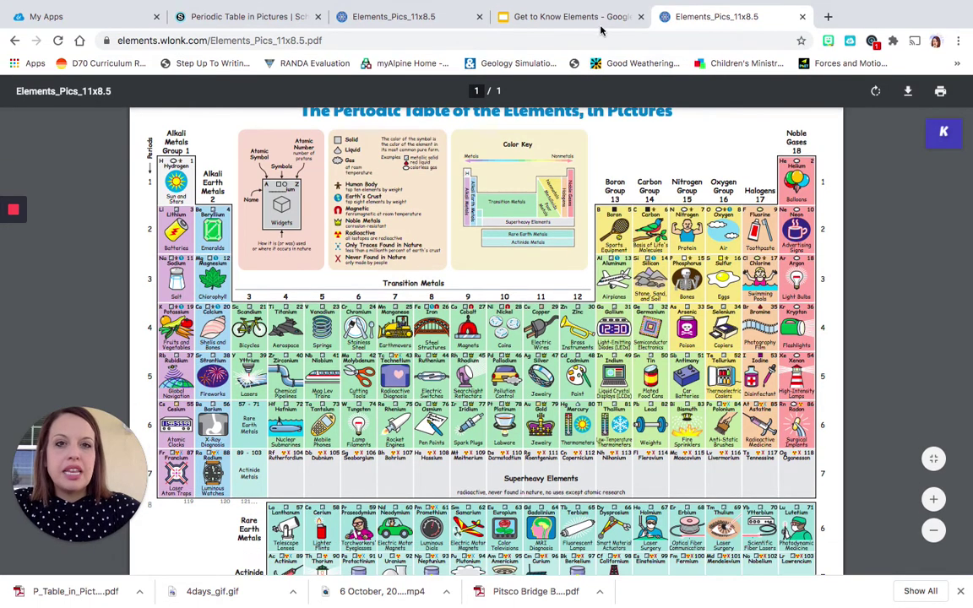
left_click(601, 22)
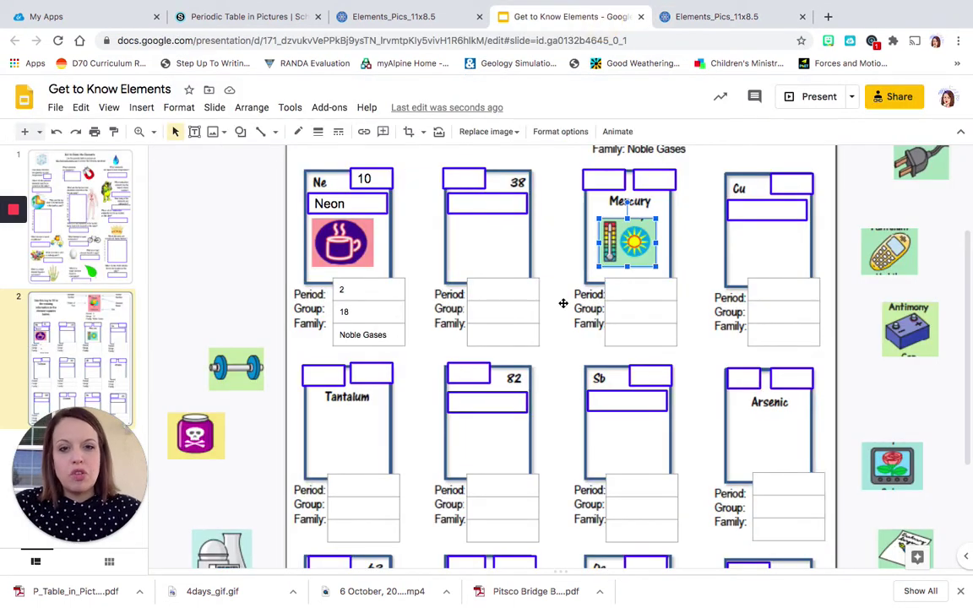
Look up Mercury on the periodic table, then enter 6, 12 and Transition Metals in its square.
left_click(637, 292)
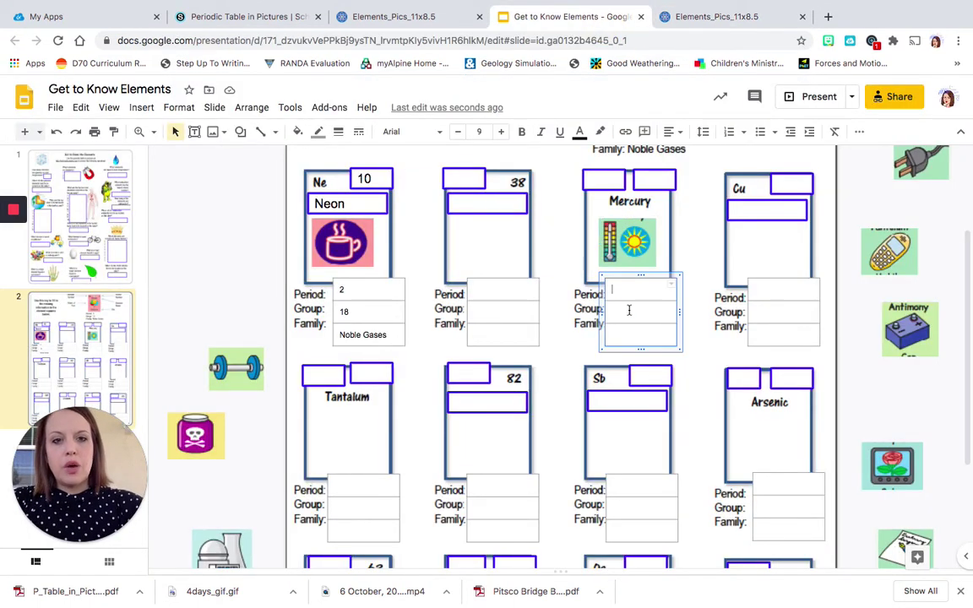
left_click(699, 17)
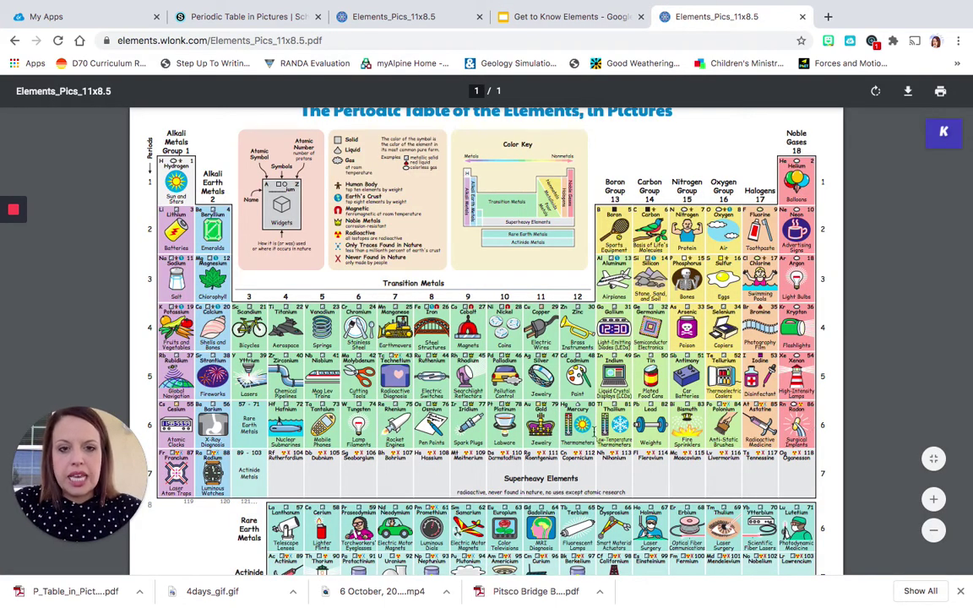
left_click(589, 19)
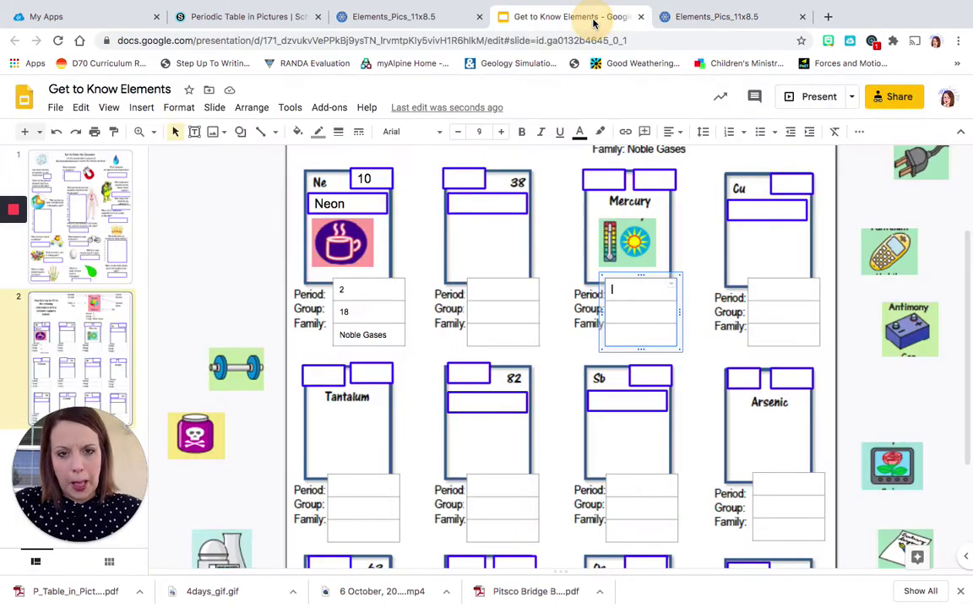
type("6")
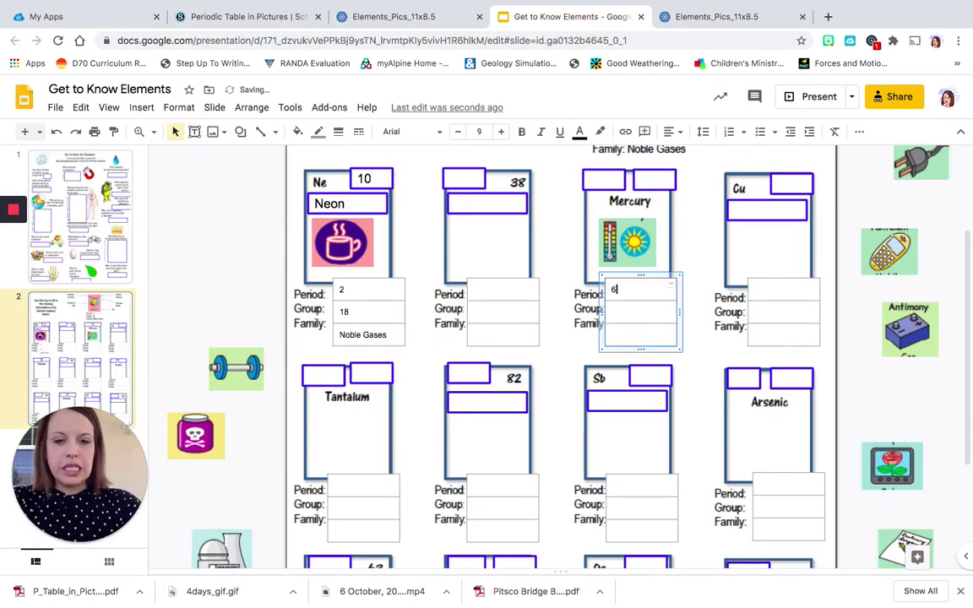
key("Return")
type("12")
key("Return")
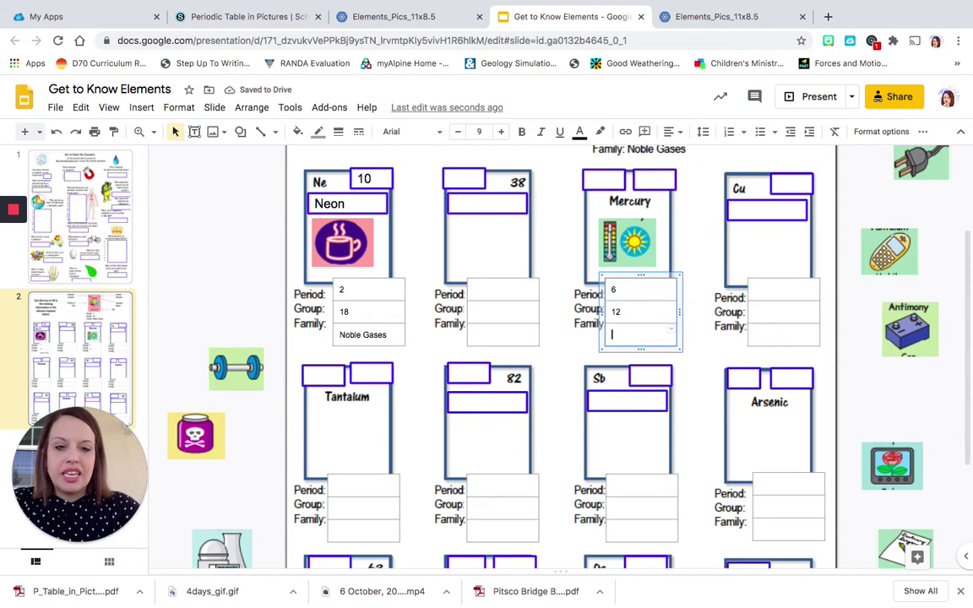
type("Transition Metals")
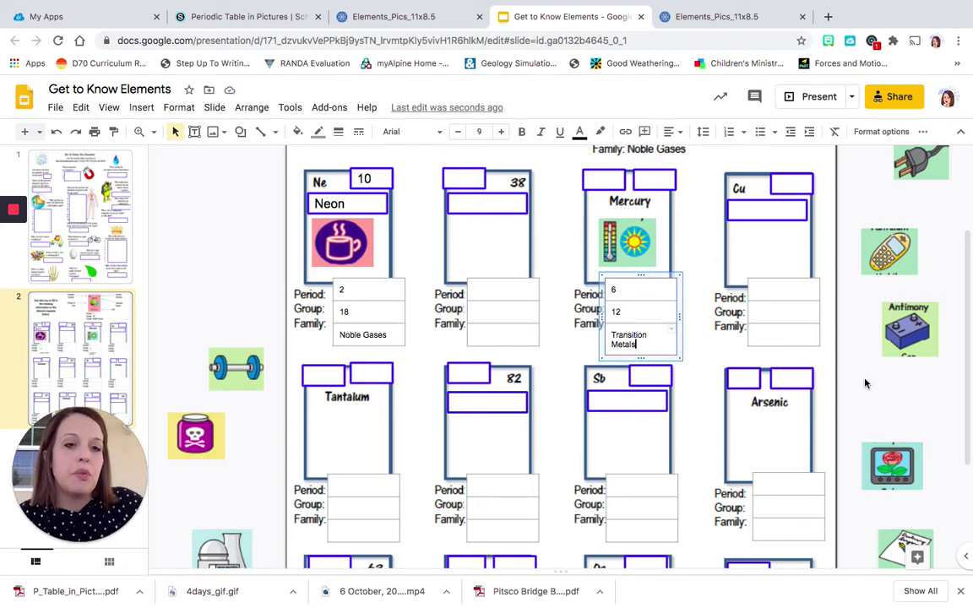
scroll(861, 385, "up", 2)
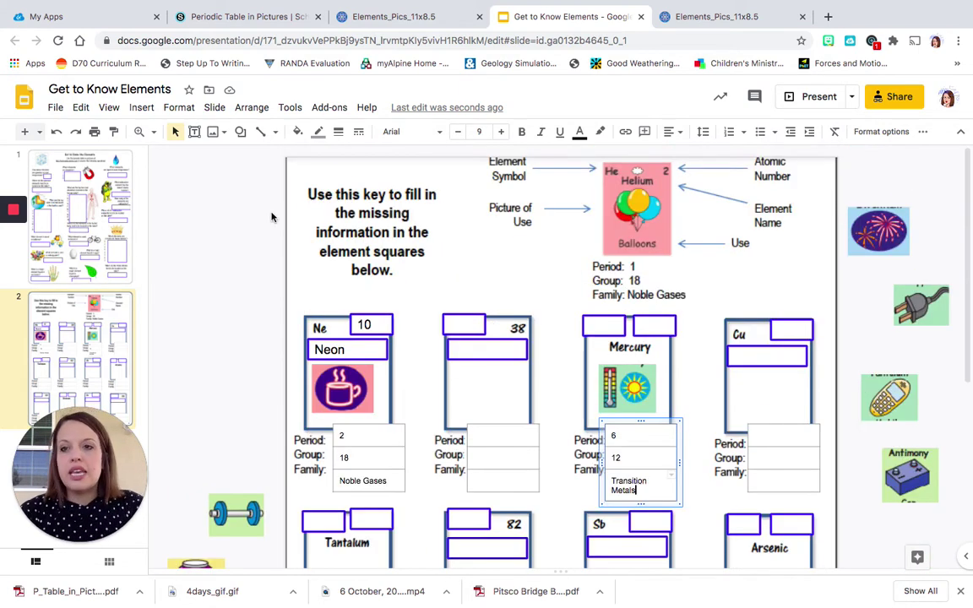
Show the worksheet's first slide and switch to the Elements_Pics_11x8.5 periodic table for reference.
left_click(97, 205)
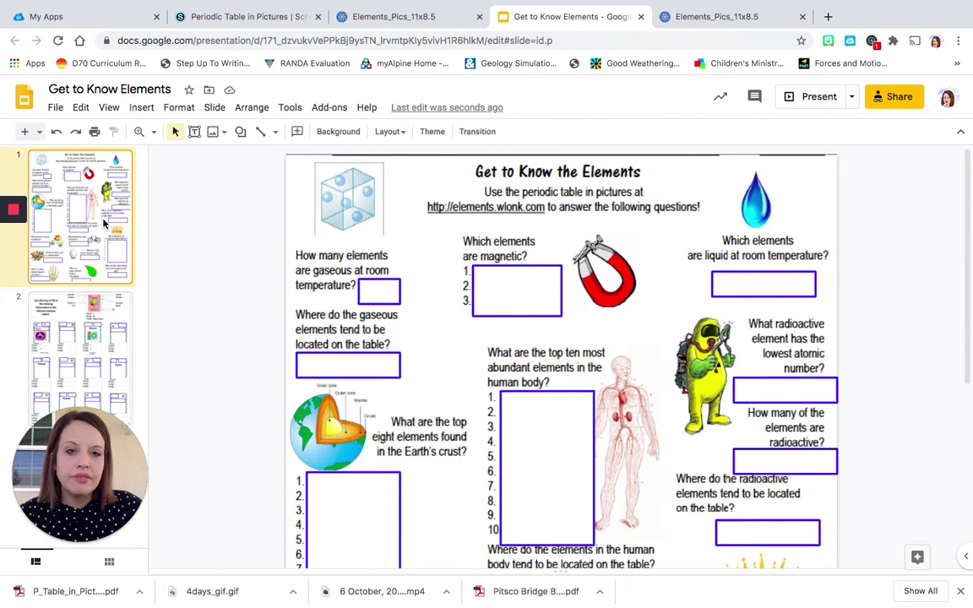
left_click(91, 384)
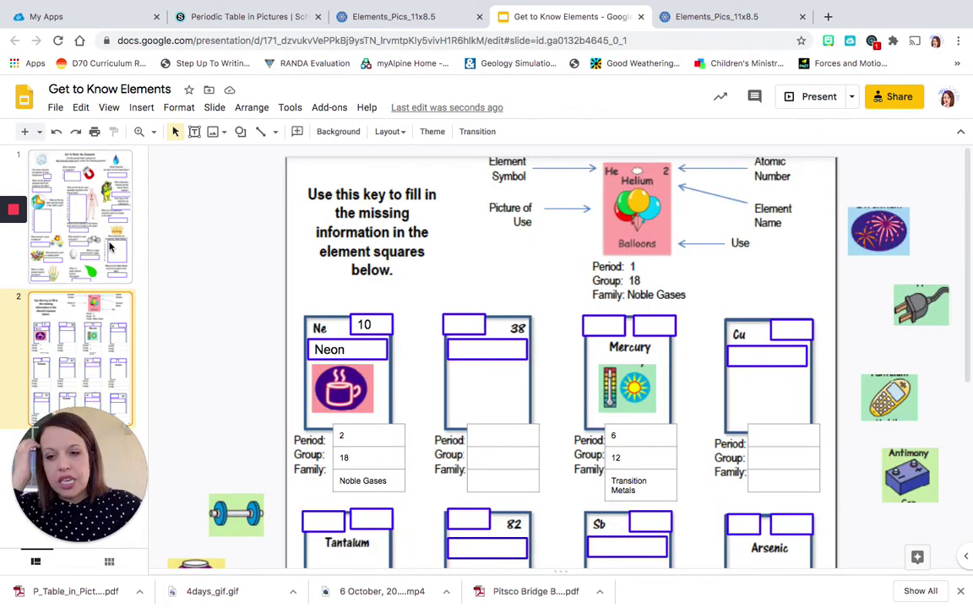
left_click(110, 246)
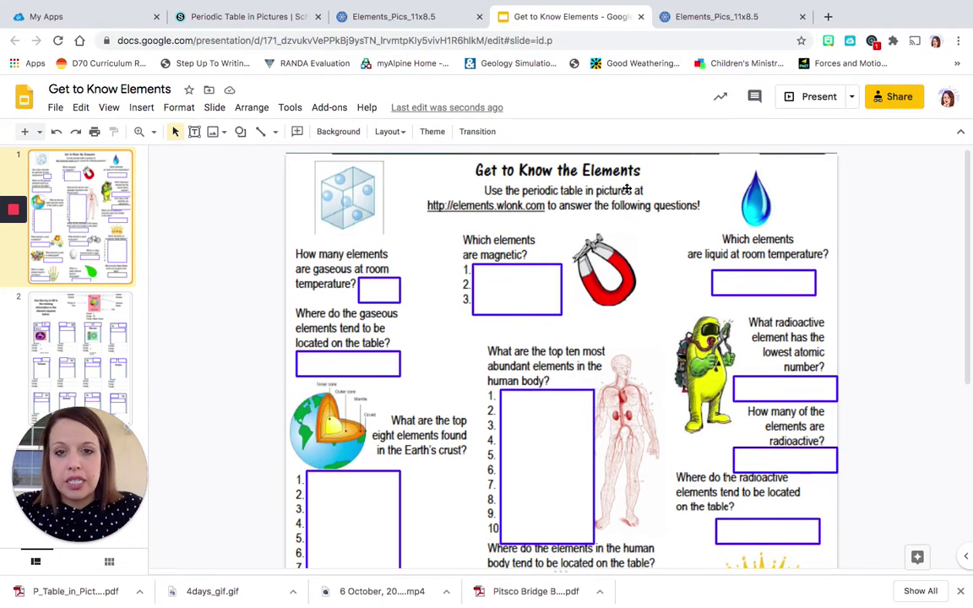
left_click(738, 49)
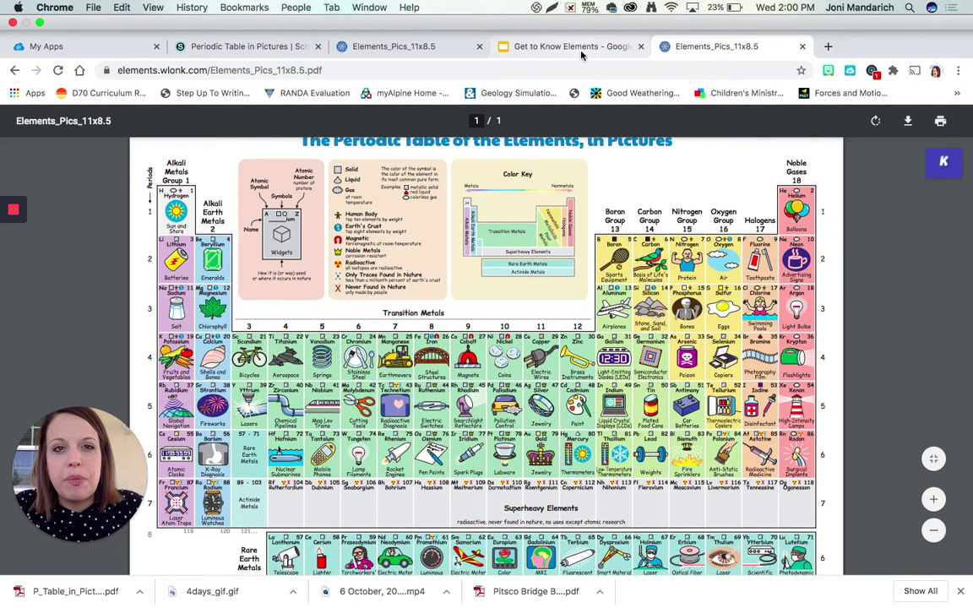
left_click(581, 49)
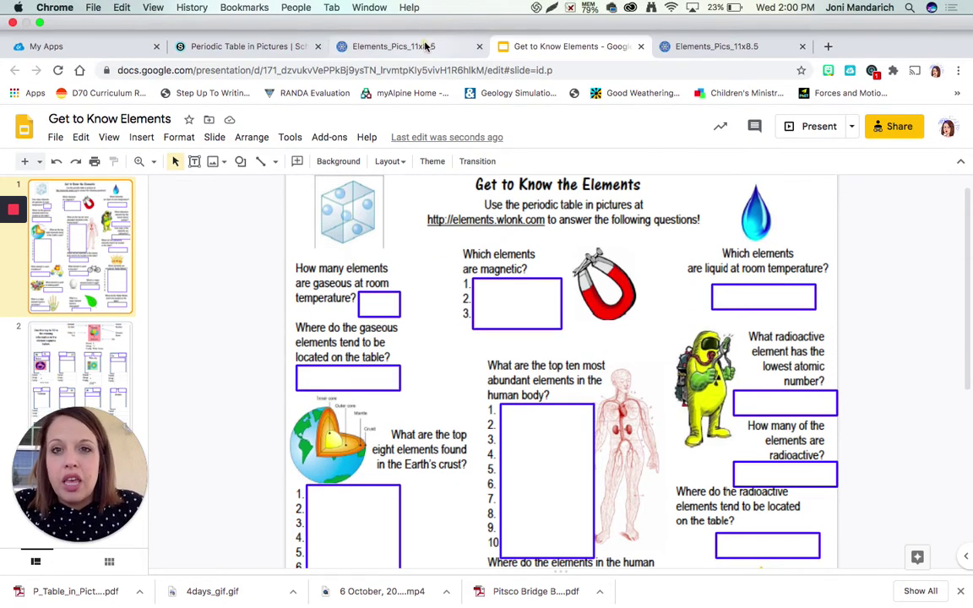
left_click(426, 46)
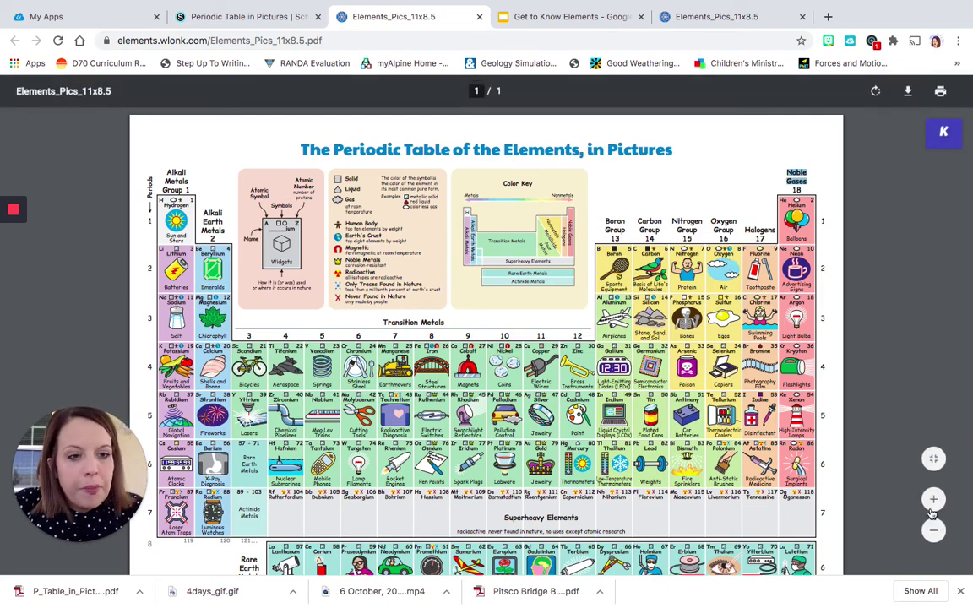
Zoom the periodic table in twice to read its symbol legend, then return to the Get to Know Elements worksheet.
left_click(934, 500)
left_click(934, 501)
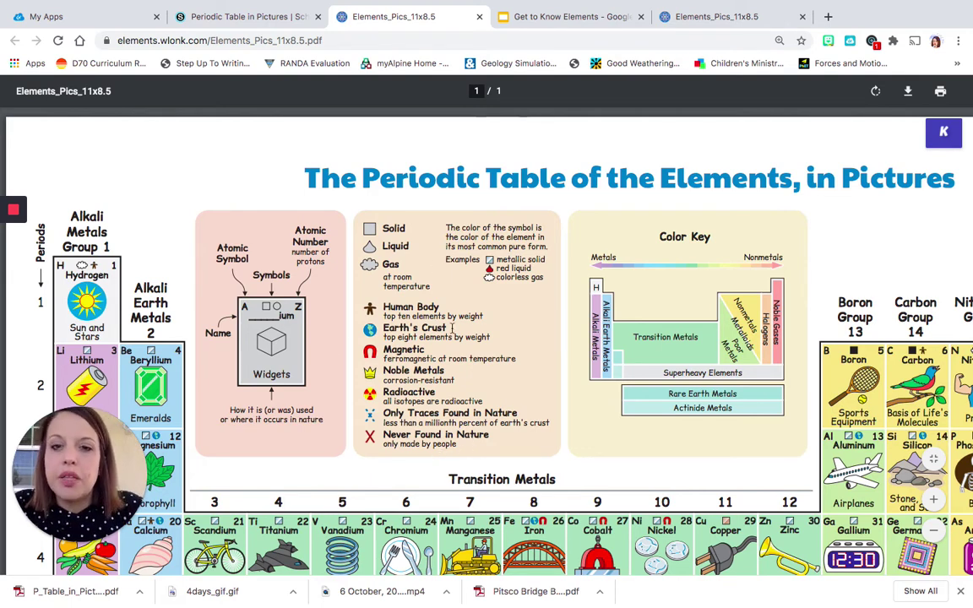
scroll(408, 295, "down", 2)
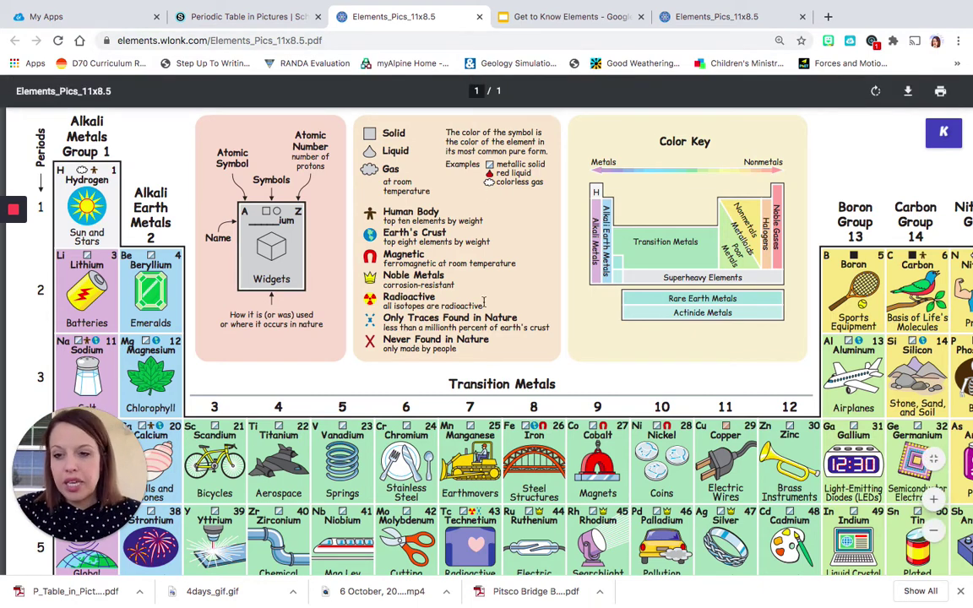
scroll(454, 347, "up", 3)
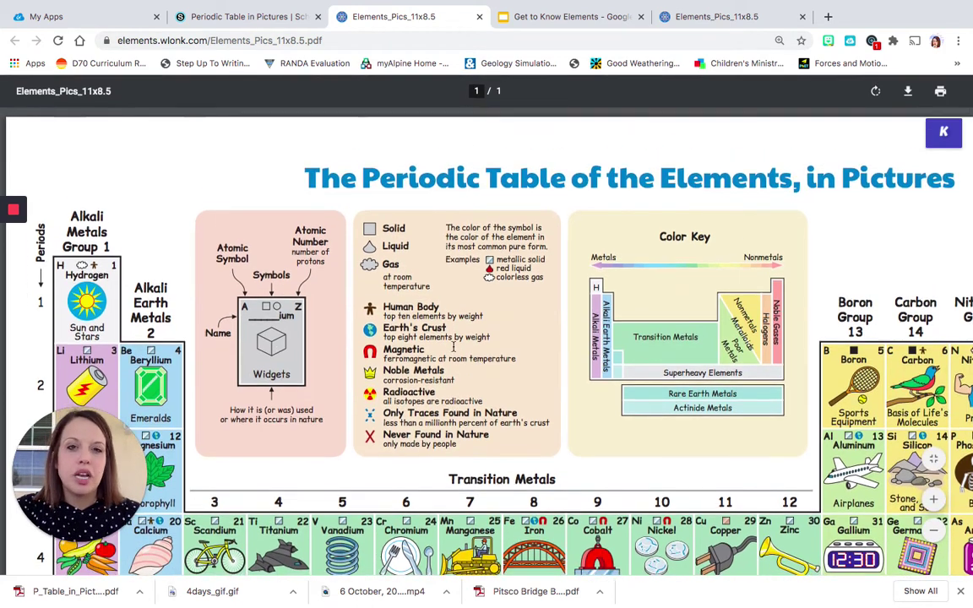
left_click(573, 18)
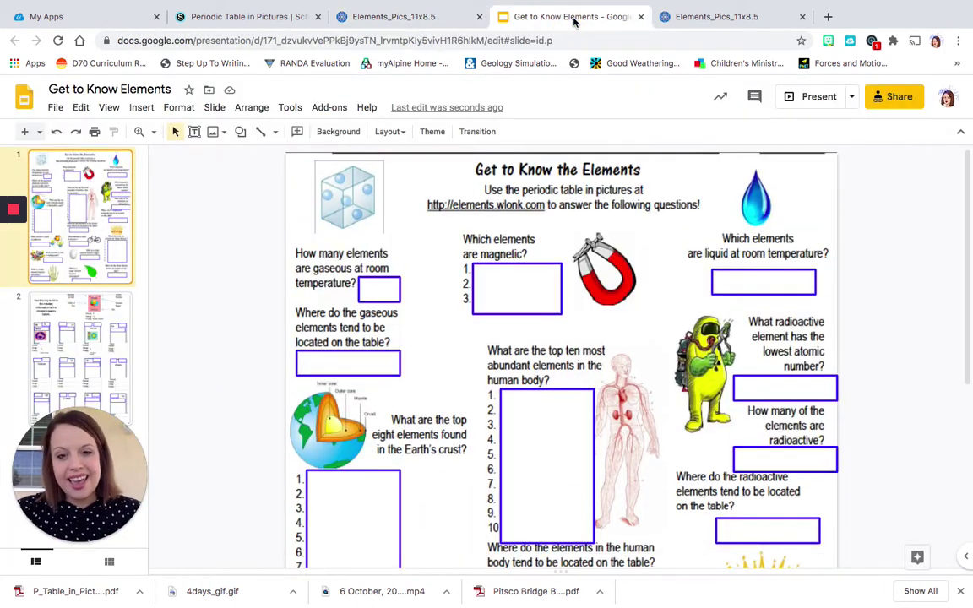